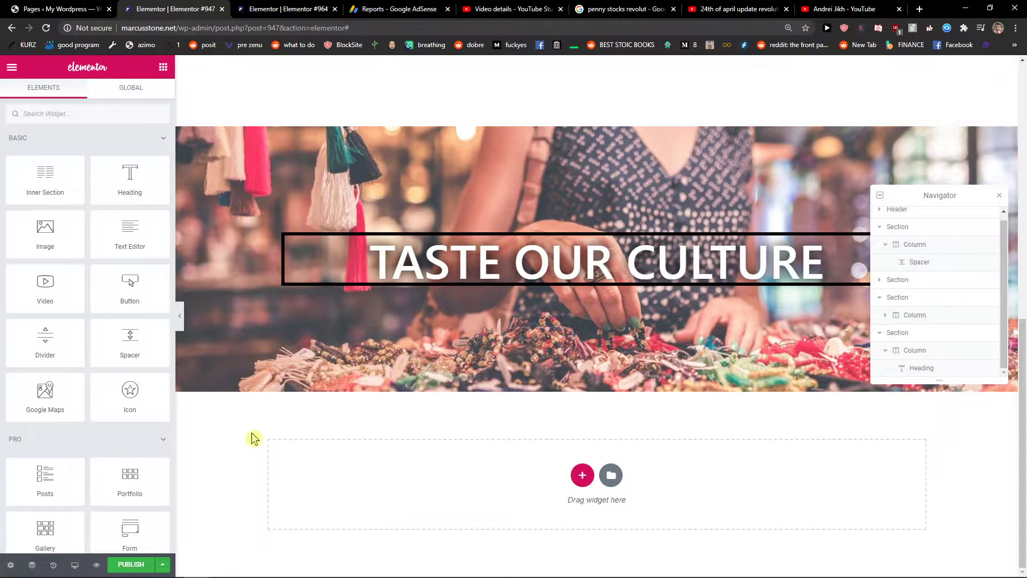
- Close the Navigator panel and check the Ctrl+Shift+L library shortcut in the Notepad notes
{"action": "left_click", "coordinate": [999, 197]}
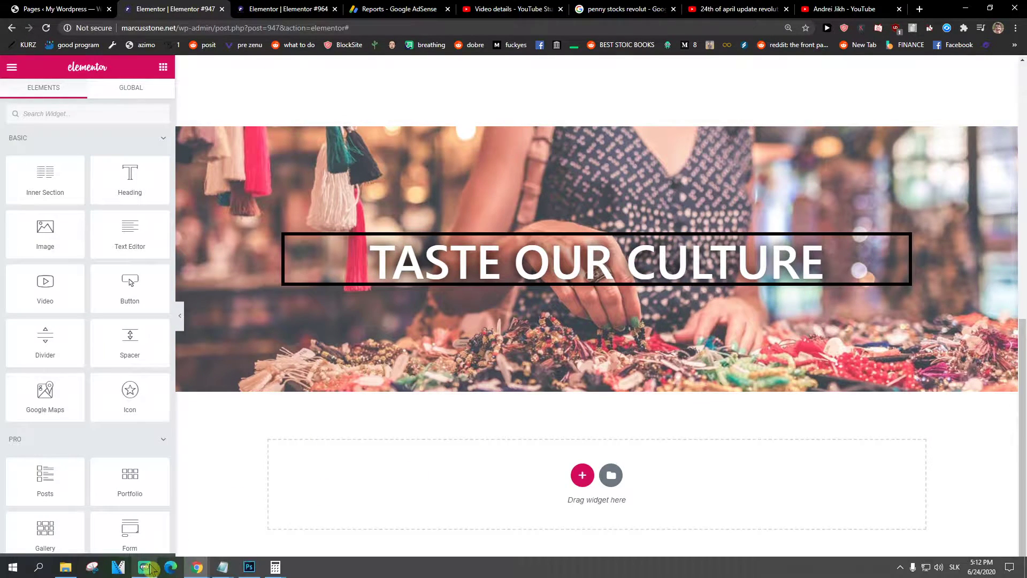
{"action": "mouse_move", "coordinate": [222, 566]}
{"action": "left_click", "coordinate": [206, 543]}
{"action": "left_click", "coordinate": [399, 275]}
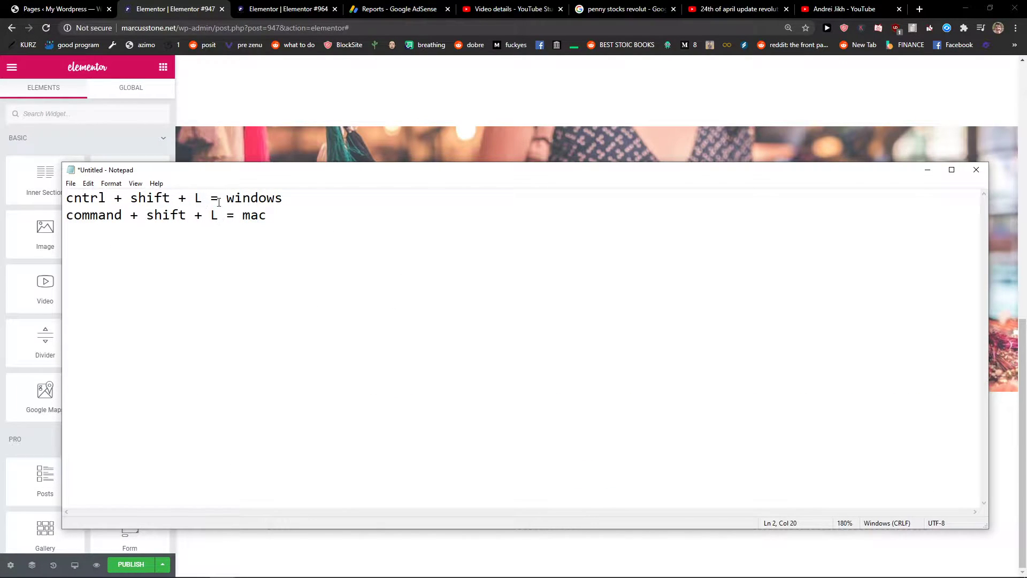
{"action": "left_click_drag", "start_coordinate": [218, 201], "coordinate": [66, 201]}
- Insert the Credit Progress Bar block from the library's Stats category below the hero section
{"action": "left_click", "coordinate": [156, 10]}
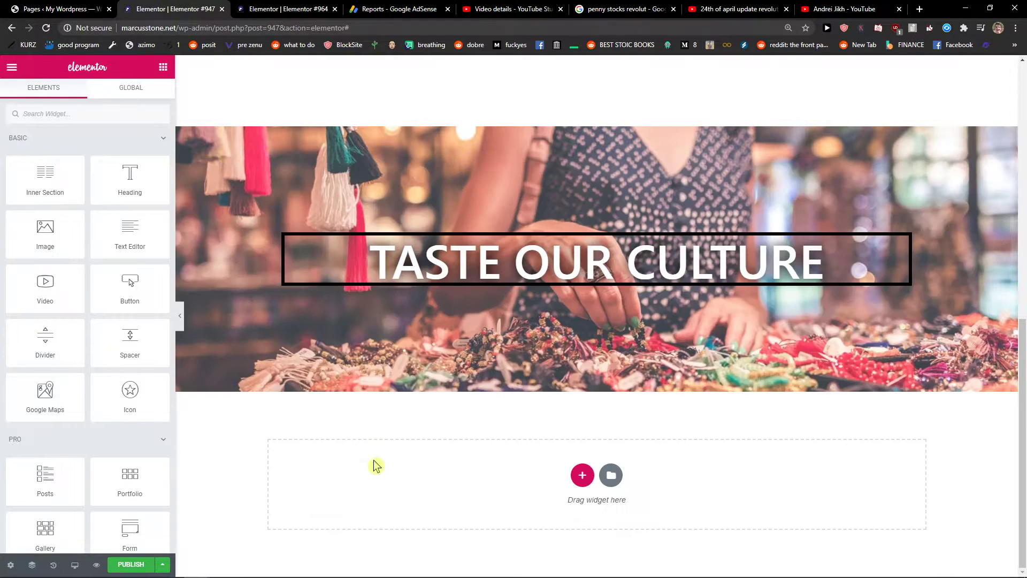
{"action": "key", "text": "ctrl+shift+l"}
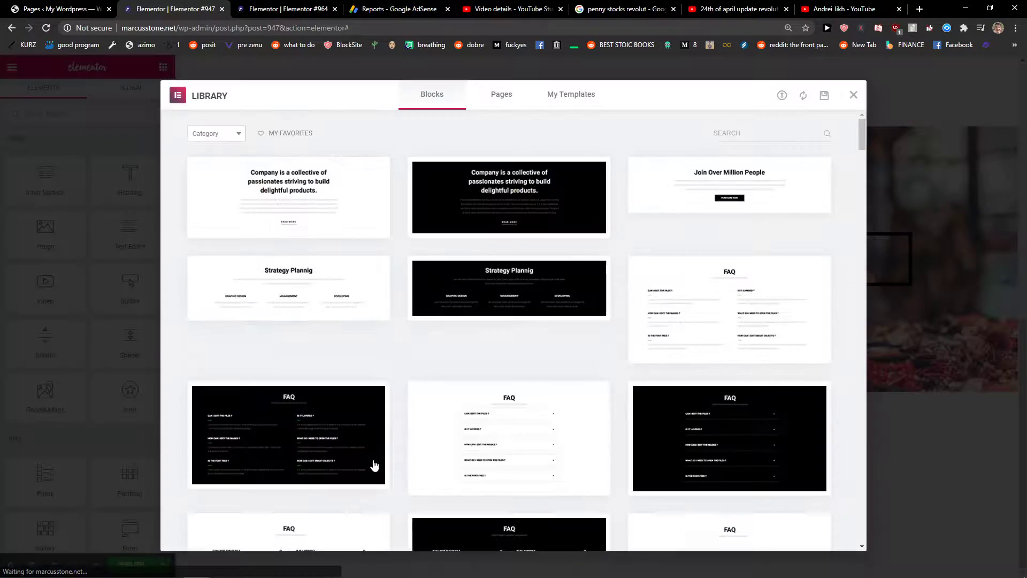
{"action": "mouse_move", "coordinate": [206, 179]}
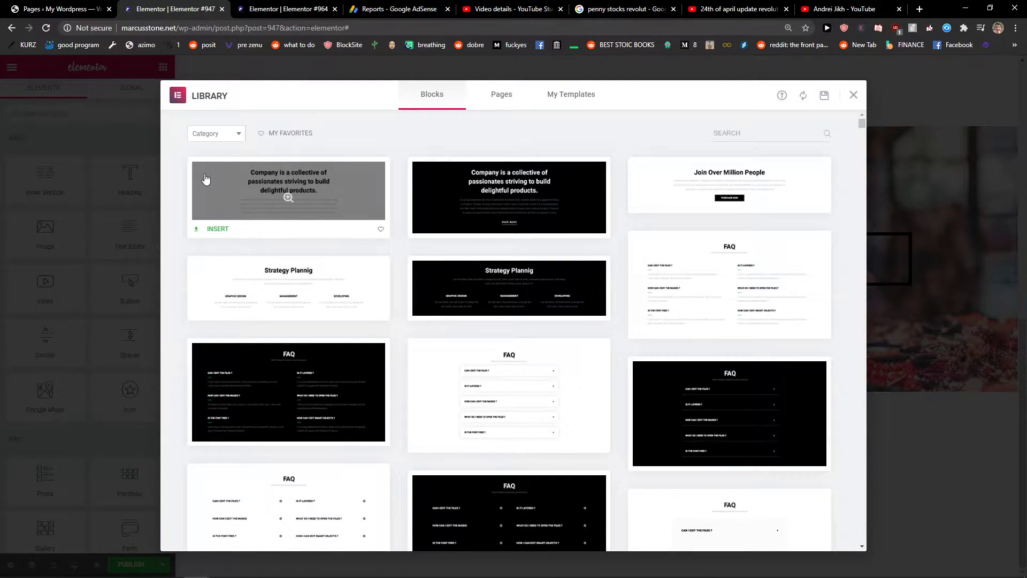
{"action": "left_click", "coordinate": [235, 133]}
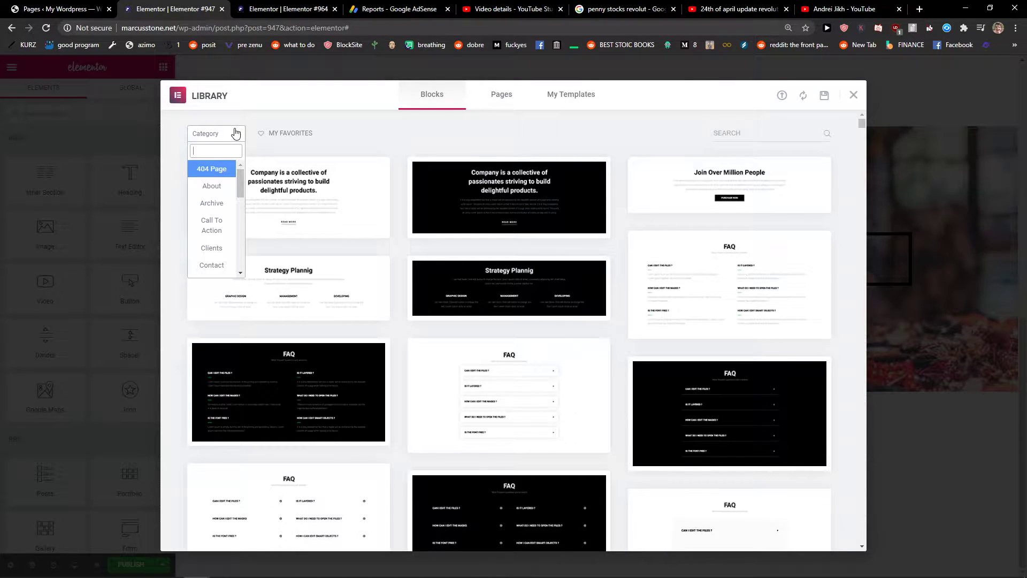
{"action": "type", "text": "stat"}
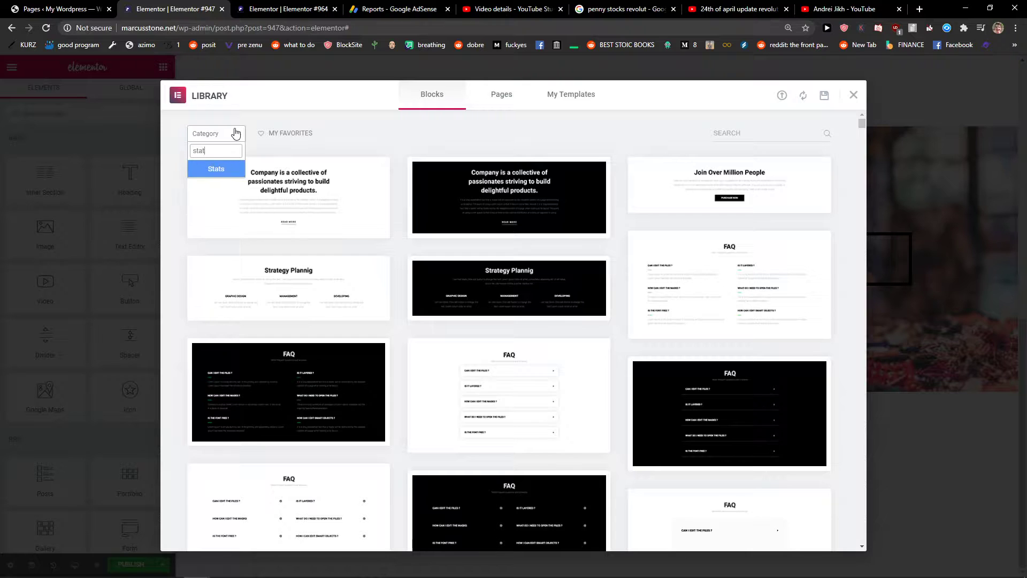
{"action": "left_click", "coordinate": [224, 170]}
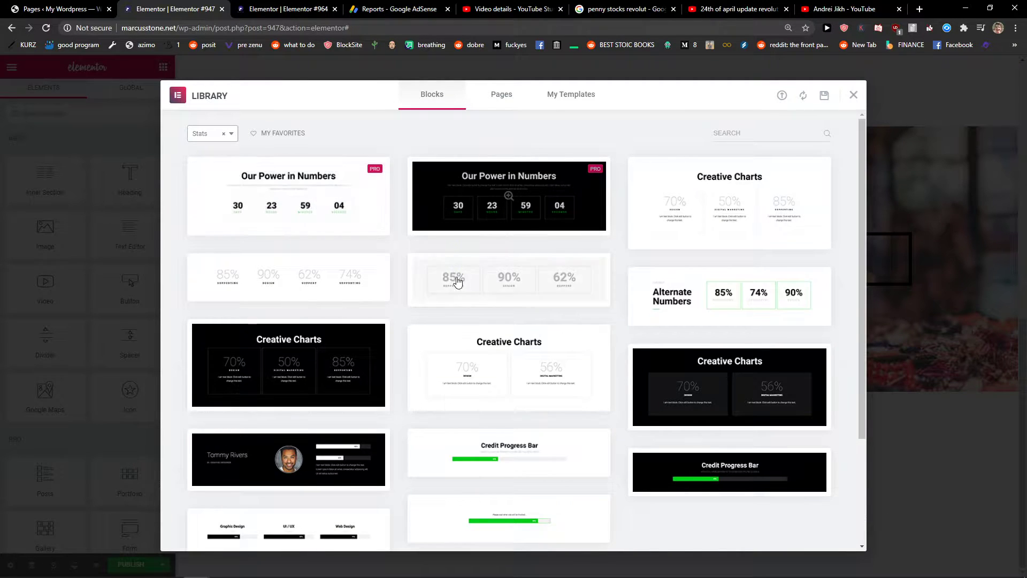
{"action": "scroll", "coordinate": [456, 279], "scroll_direction": "down", "scroll_amount": 2}
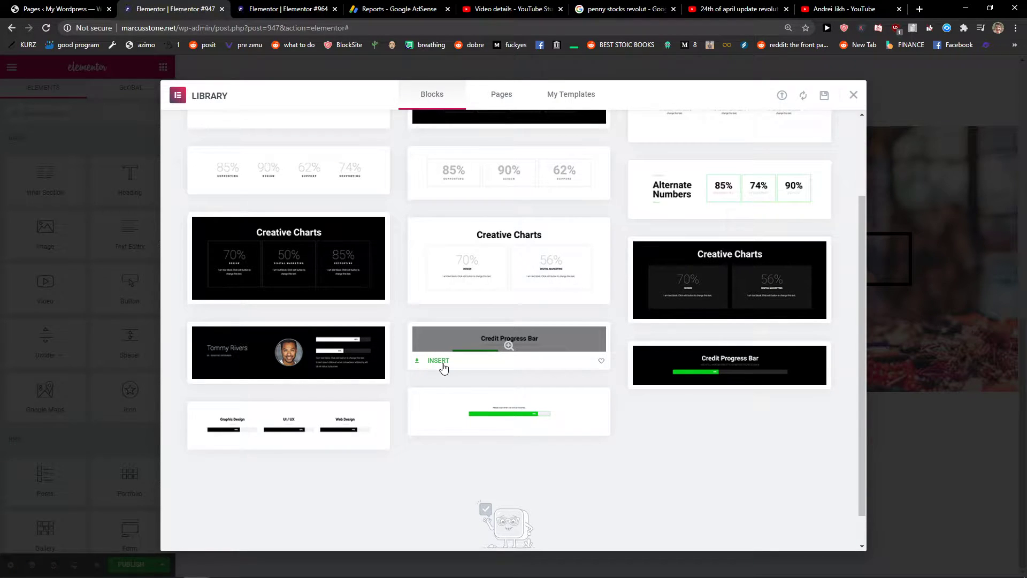
{"action": "left_click", "coordinate": [438, 362]}
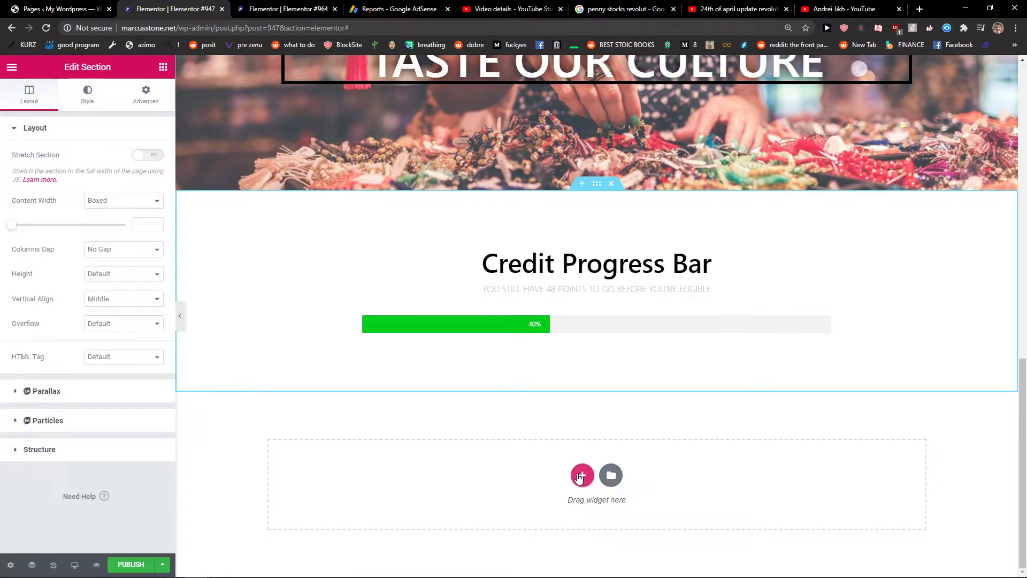
- Insert the Stats library's Alternate Numbers block (85%, 74%, 90%) below the progress bar
{"action": "left_click", "coordinate": [581, 475]}
{"action": "left_click", "coordinate": [910, 457]}
{"action": "key", "text": "ctrl+shift+l"}
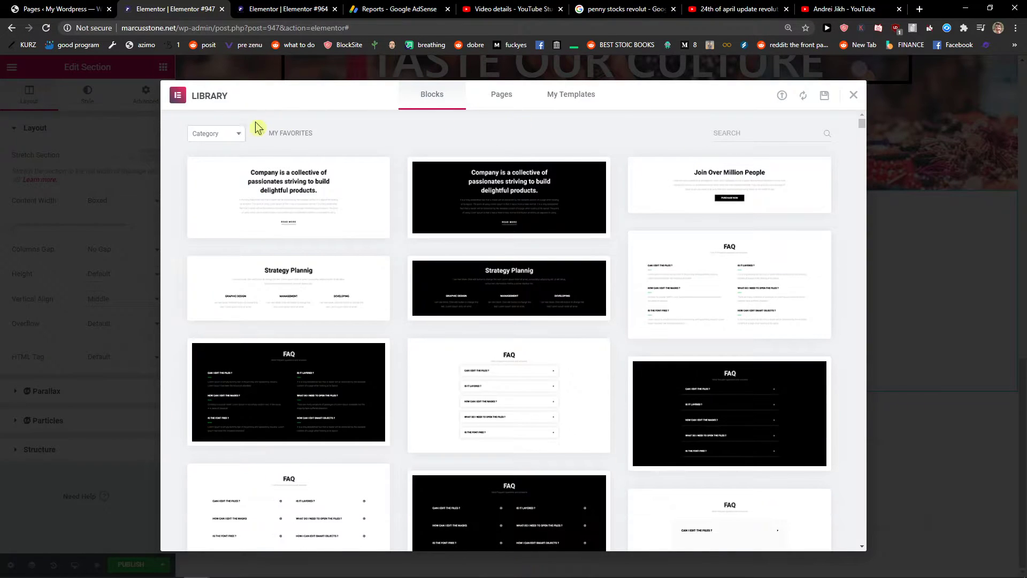
{"action": "left_click", "coordinate": [230, 133]}
{"action": "type", "text": "stats"}
{"action": "left_click", "coordinate": [213, 169]}
{"action": "mouse_move", "coordinate": [734, 320]}
{"action": "left_click", "coordinate": [658, 317]}
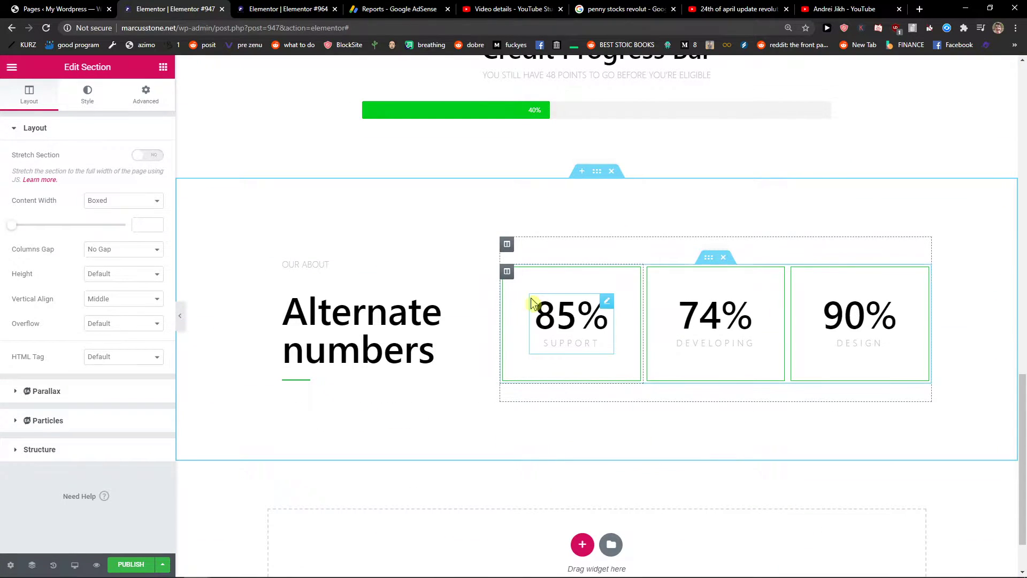
{"action": "scroll", "coordinate": [320, 292], "scroll_direction": "up", "scroll_amount": 2}
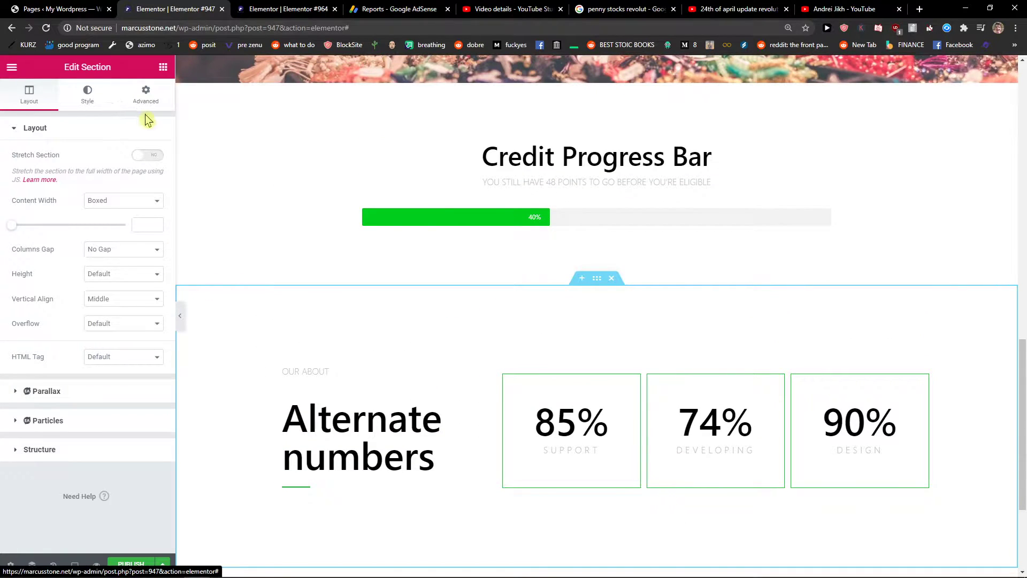
{"action": "left_click", "coordinate": [160, 72]}
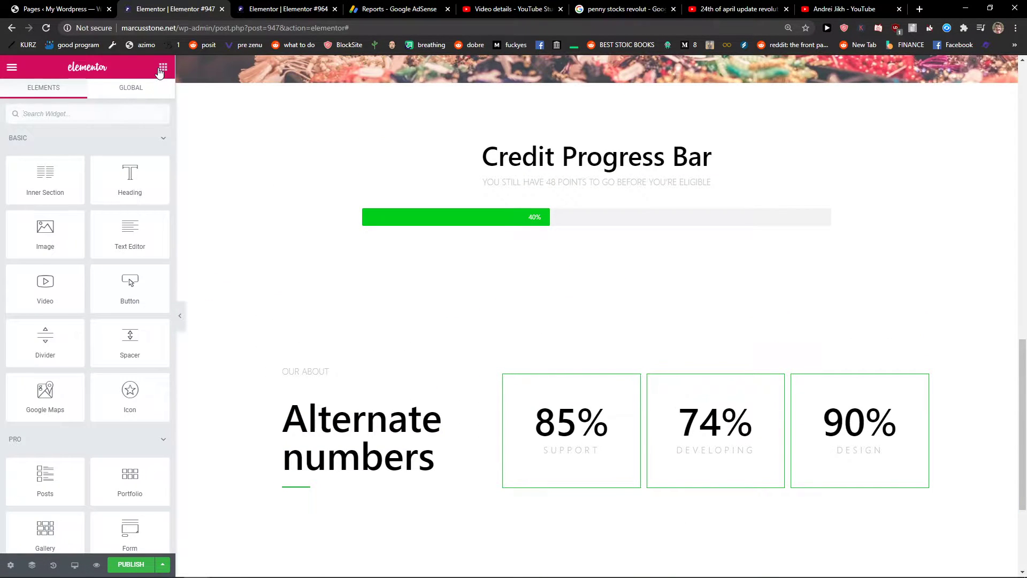
{"action": "scroll", "coordinate": [96, 293], "scroll_direction": "down", "scroll_amount": 6}
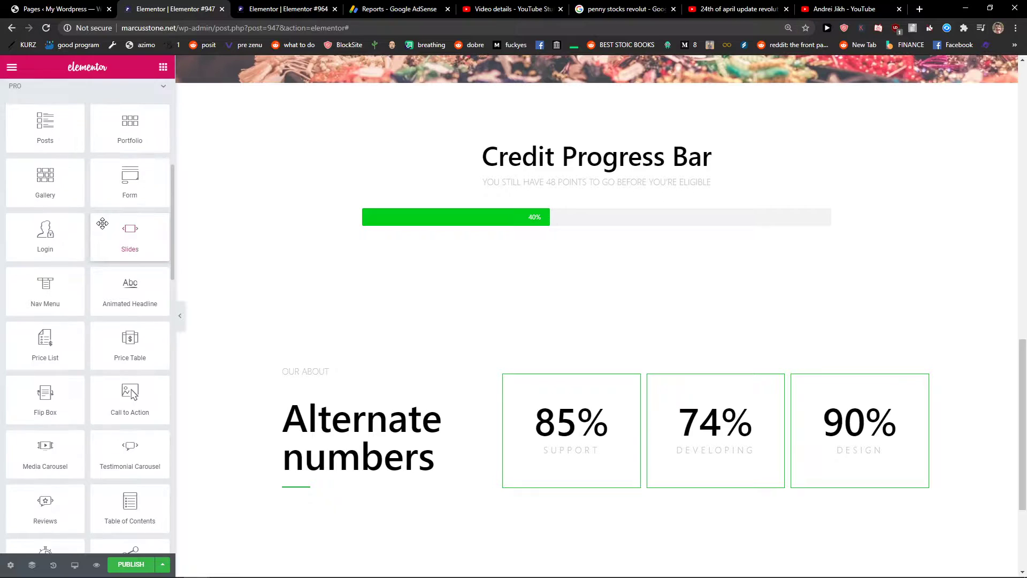
{"action": "scroll", "coordinate": [102, 223], "scroll_direction": "down", "scroll_amount": 3}
{"action": "scroll", "coordinate": [102, 223], "scroll_direction": "up", "scroll_amount": 1}
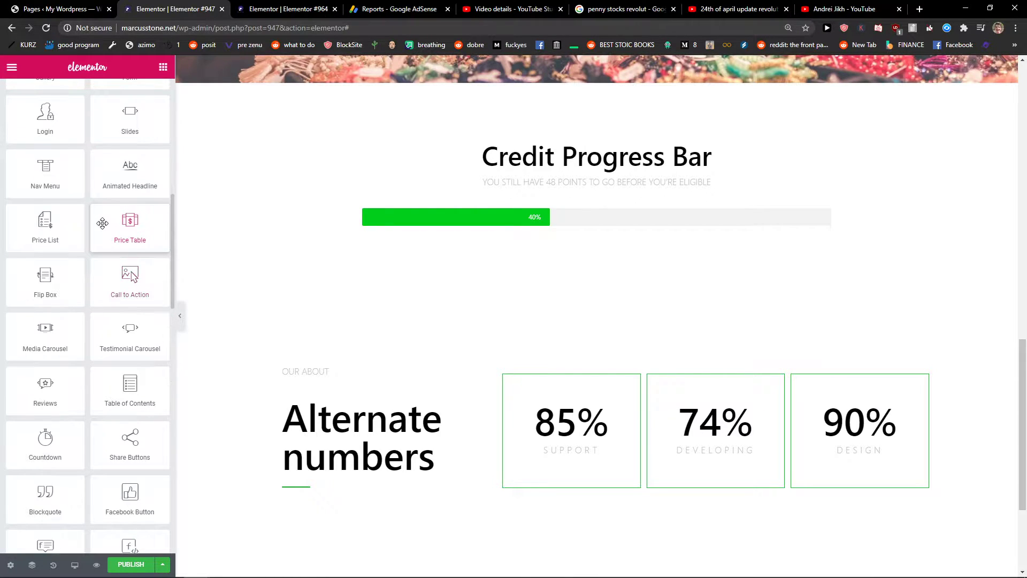
{"action": "scroll", "coordinate": [76, 433], "scroll_direction": "up", "scroll_amount": 1}
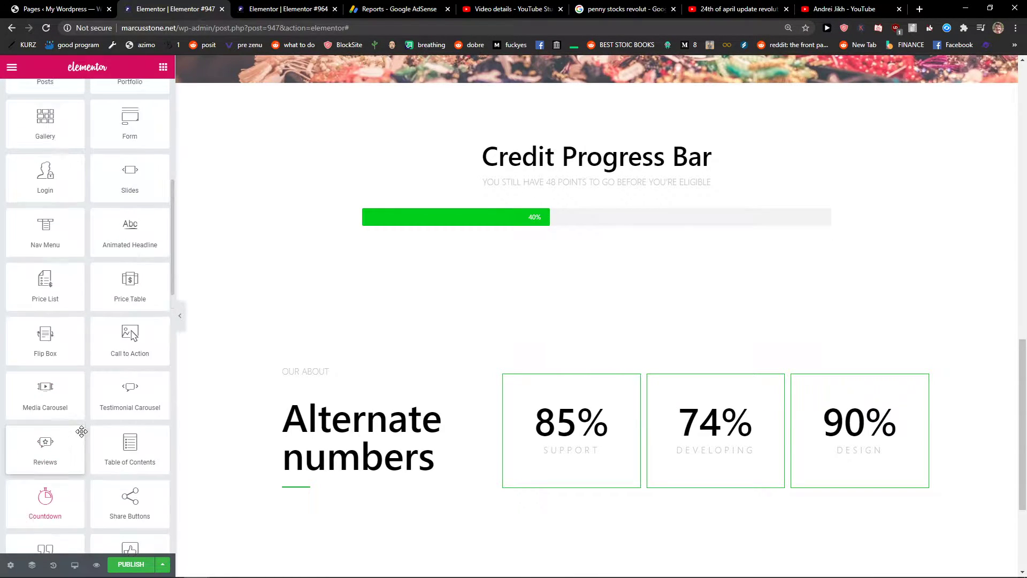
{"action": "scroll", "coordinate": [81, 431], "scroll_direction": "down", "scroll_amount": 6}
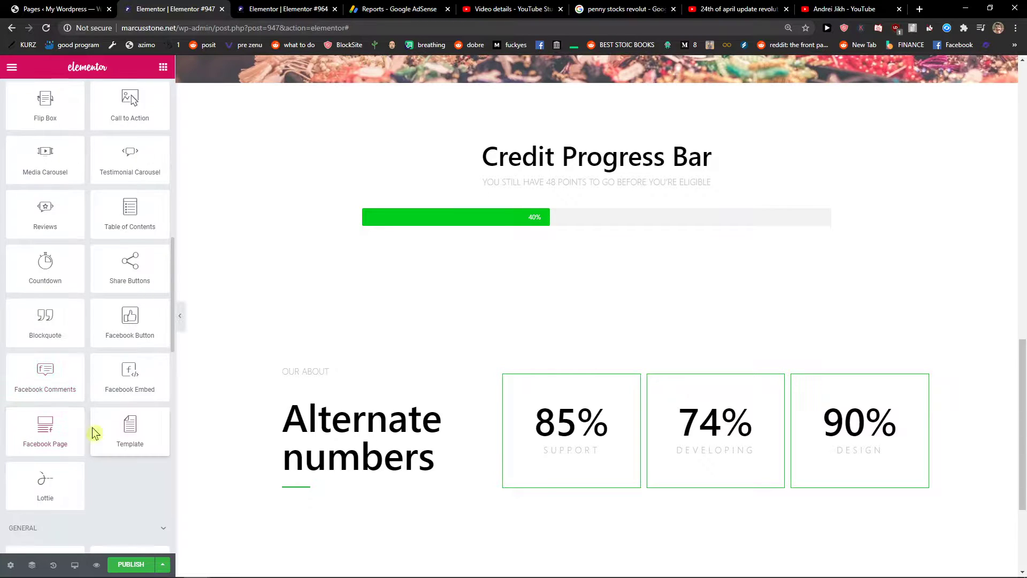
{"action": "scroll", "coordinate": [92, 426], "scroll_direction": "down", "scroll_amount": 4}
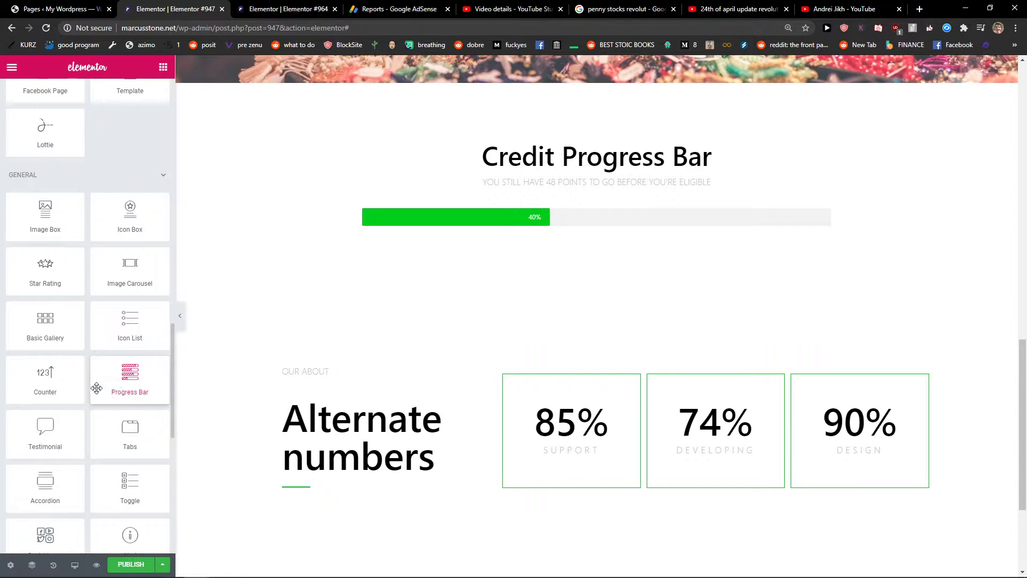
- Delete the column holding the OUR ABOUT text and Alternate numbers heading
{"action": "left_click", "coordinate": [395, 411]}
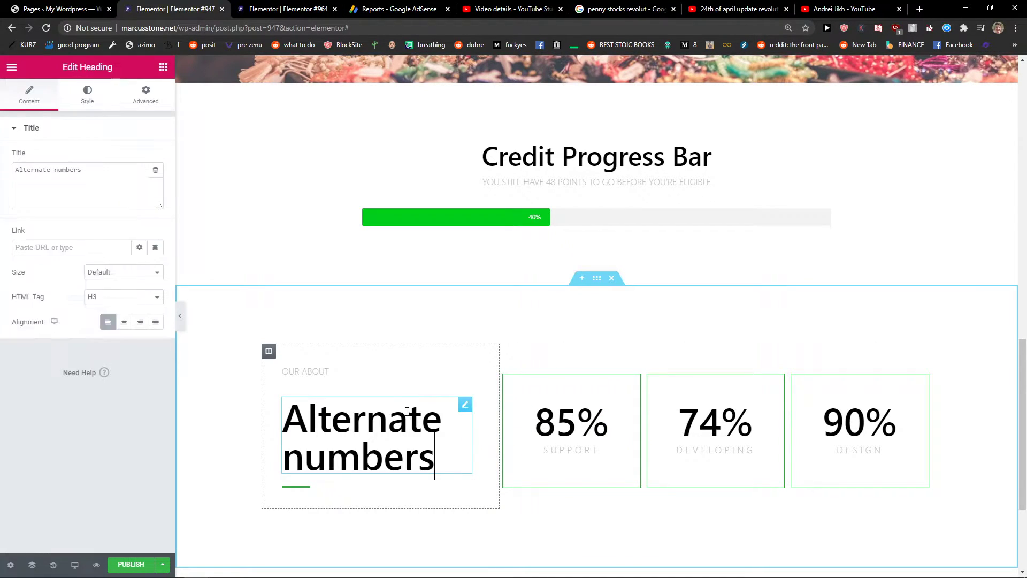
{"action": "left_click", "coordinate": [419, 378]}
{"action": "right_click", "coordinate": [418, 353]}
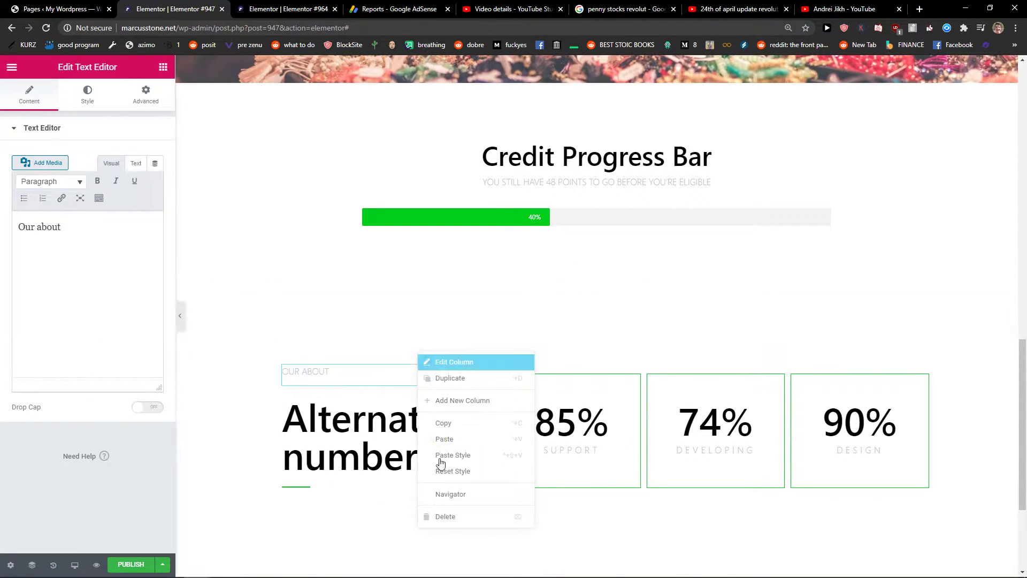
{"action": "left_click", "coordinate": [441, 516]}
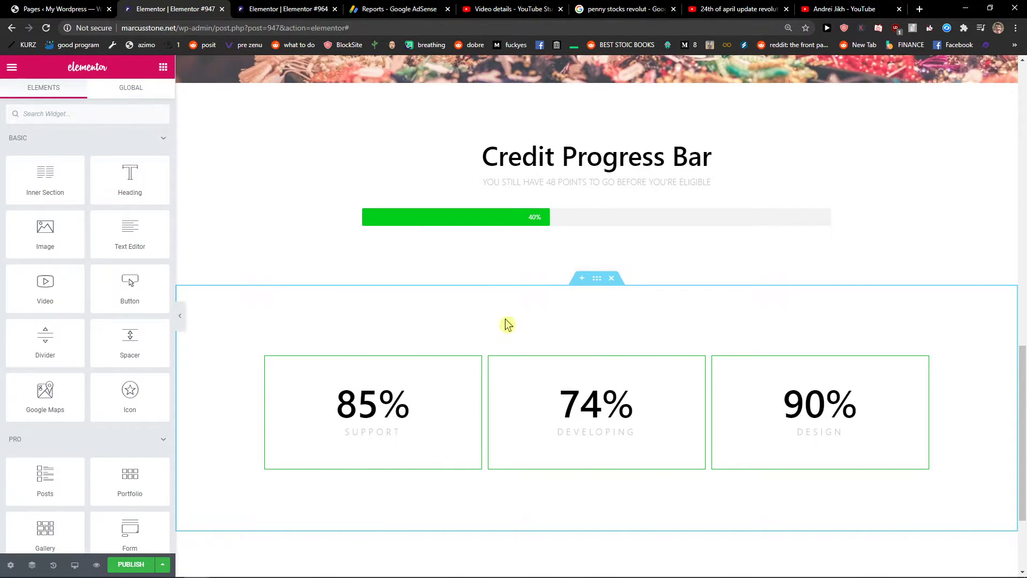
- Open the Navigator and try lowering the counters section's top padding in its spacing settings
{"action": "left_click", "coordinate": [32, 565]}
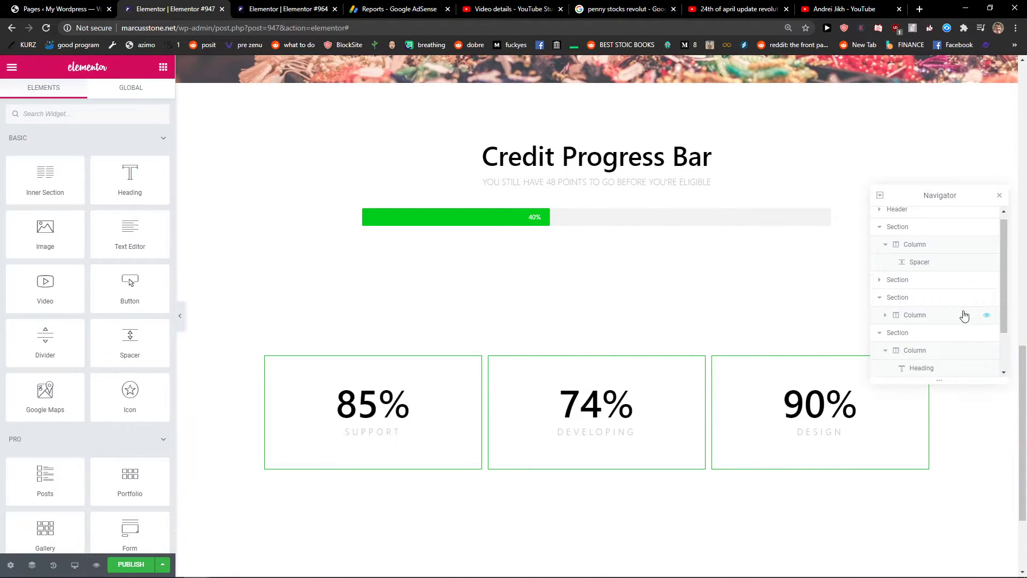
{"action": "scroll", "coordinate": [955, 326], "scroll_direction": "down", "scroll_amount": 1}
{"action": "left_click", "coordinate": [909, 350]}
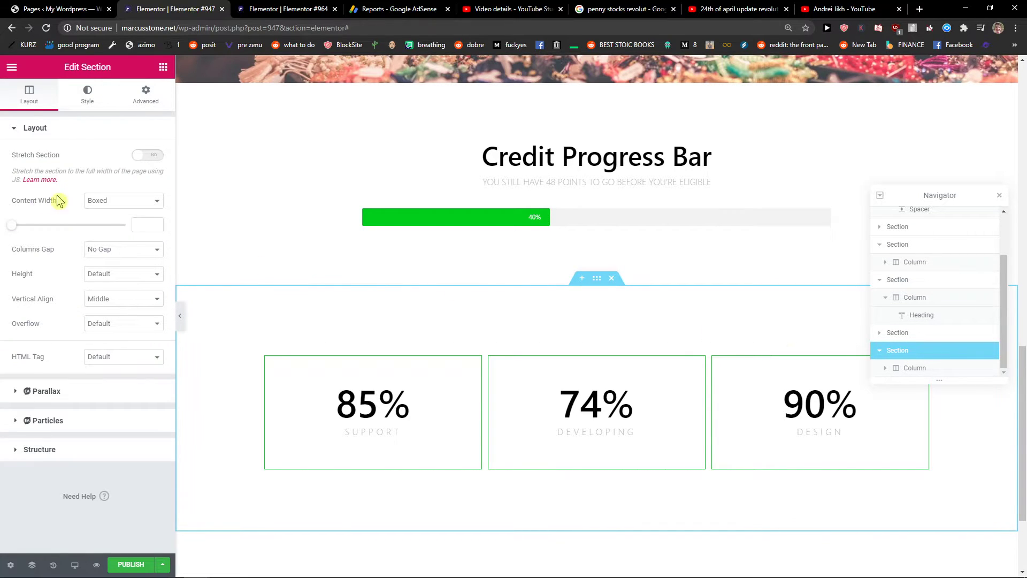
{"action": "left_click", "coordinate": [88, 107]}
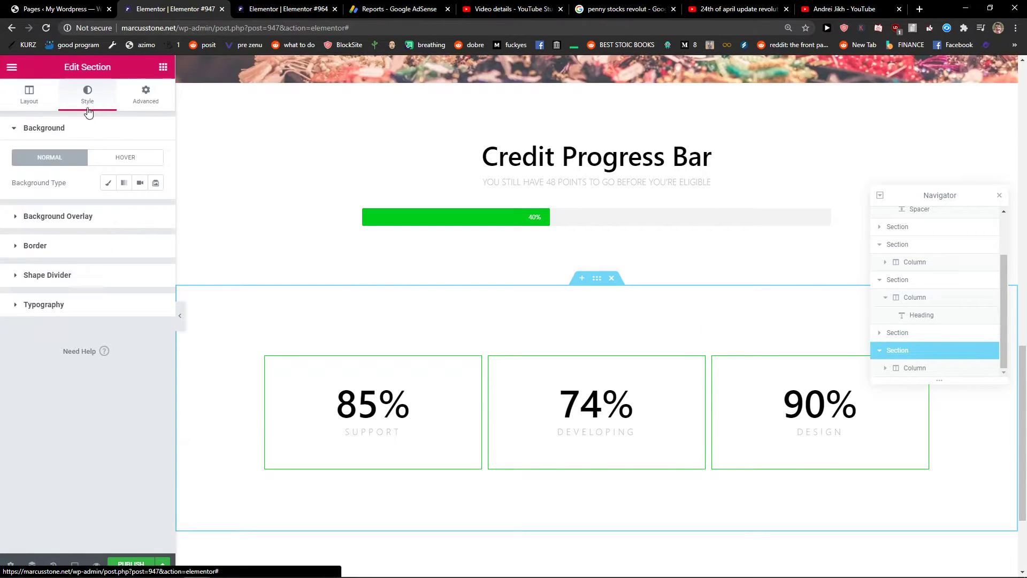
{"action": "left_click", "coordinate": [15, 221]}
{"action": "left_click", "coordinate": [146, 94]}
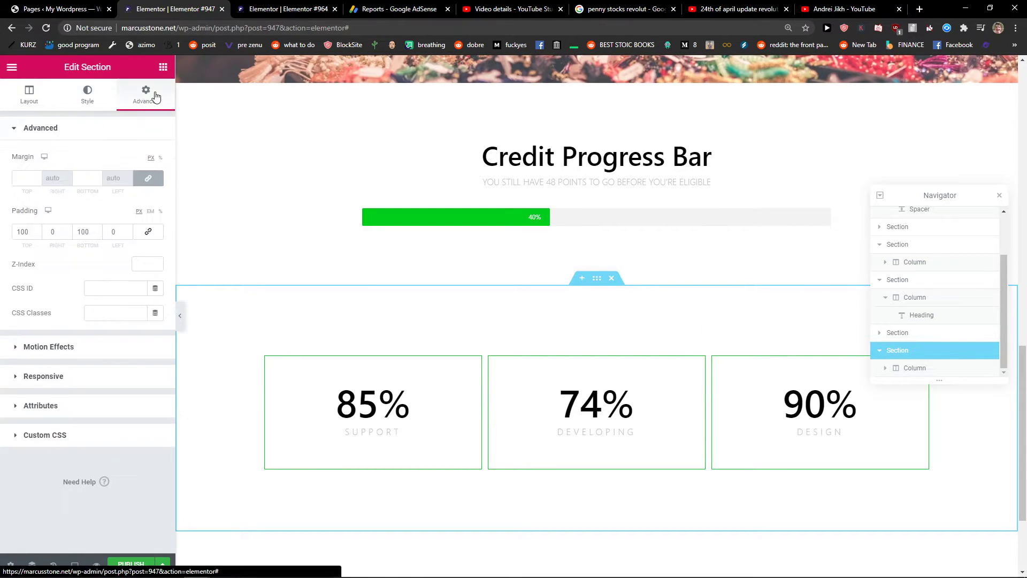
{"action": "left_click", "coordinate": [37, 235]}
{"action": "left_click", "coordinate": [37, 235]}
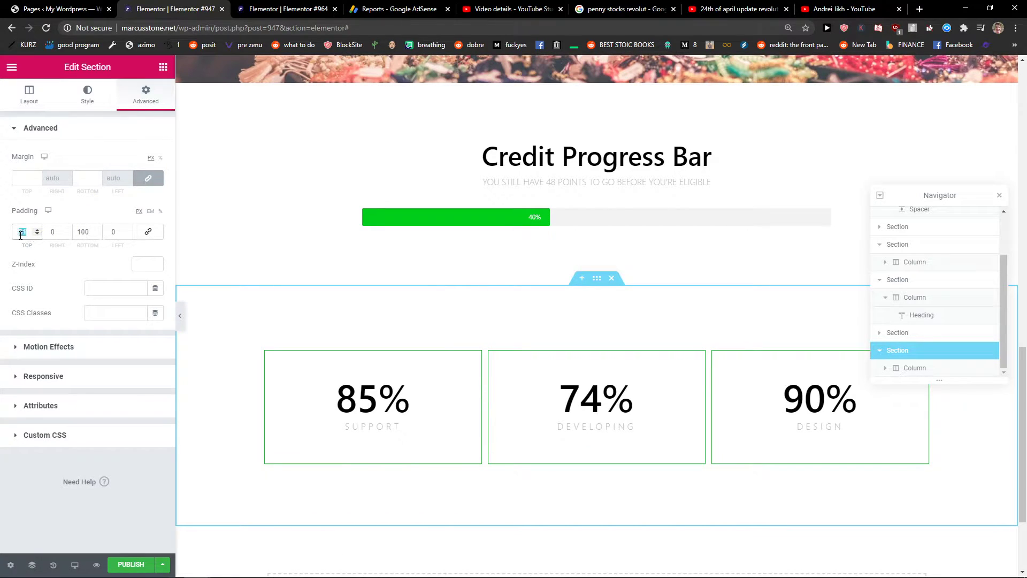
{"action": "type", "text": "0"}
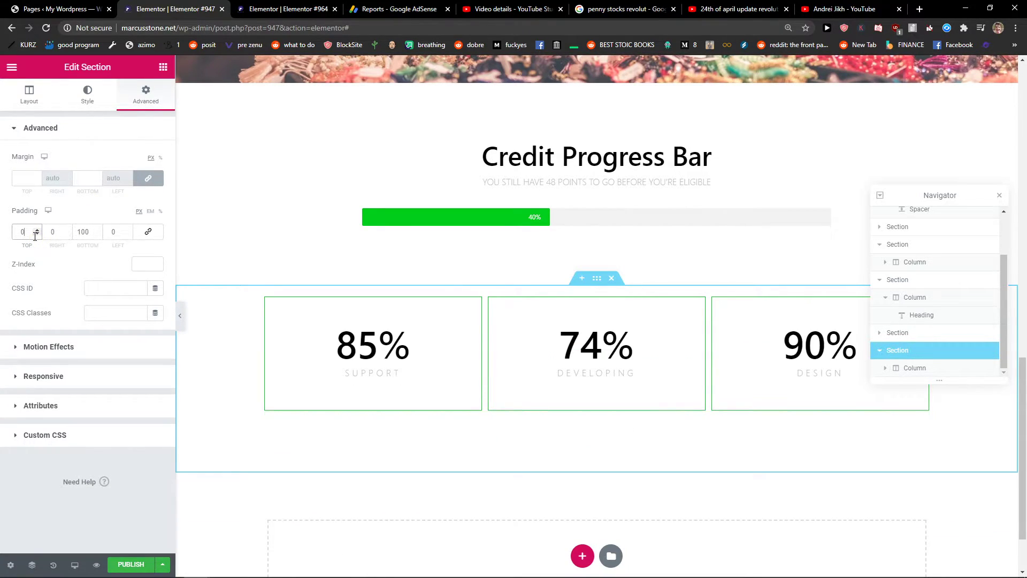
{"action": "left_click", "coordinate": [36, 235]}
{"action": "double_click", "coordinate": [37, 233]}
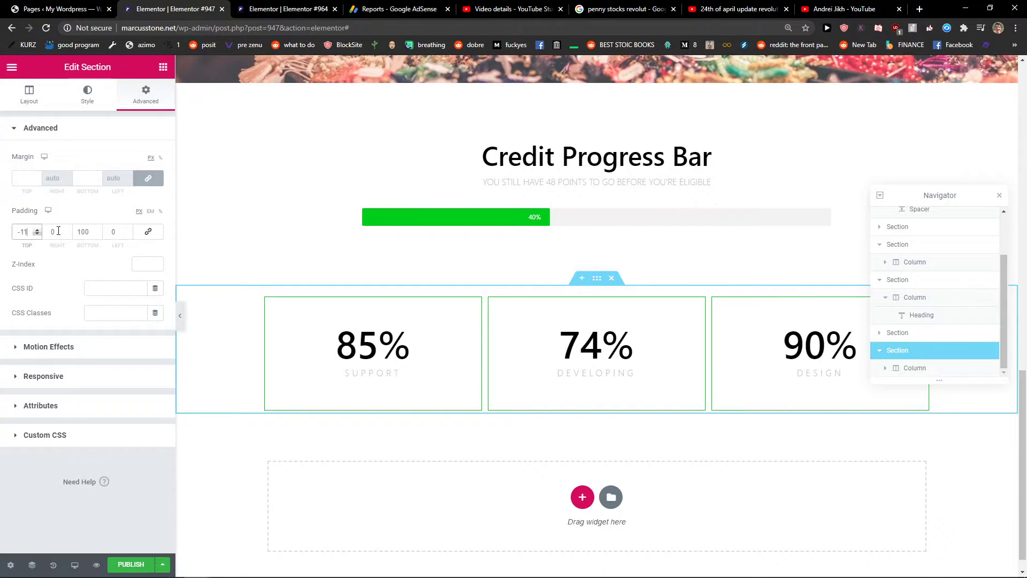
- Select the Credit Progress Bar section in Navigator and cut its bottom padding to 20
{"action": "left_click", "coordinate": [924, 280]}
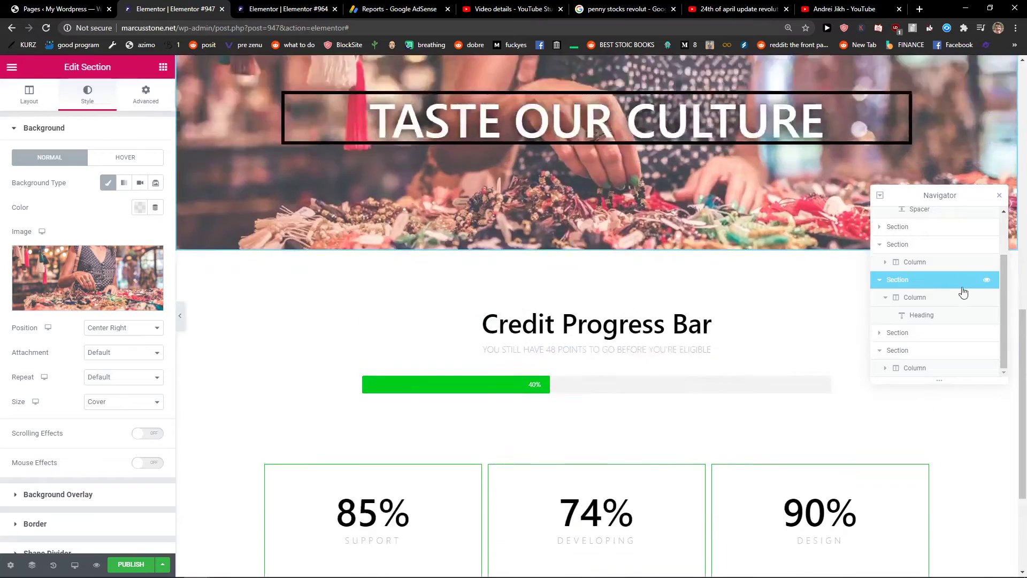
{"action": "left_click", "coordinate": [957, 301]}
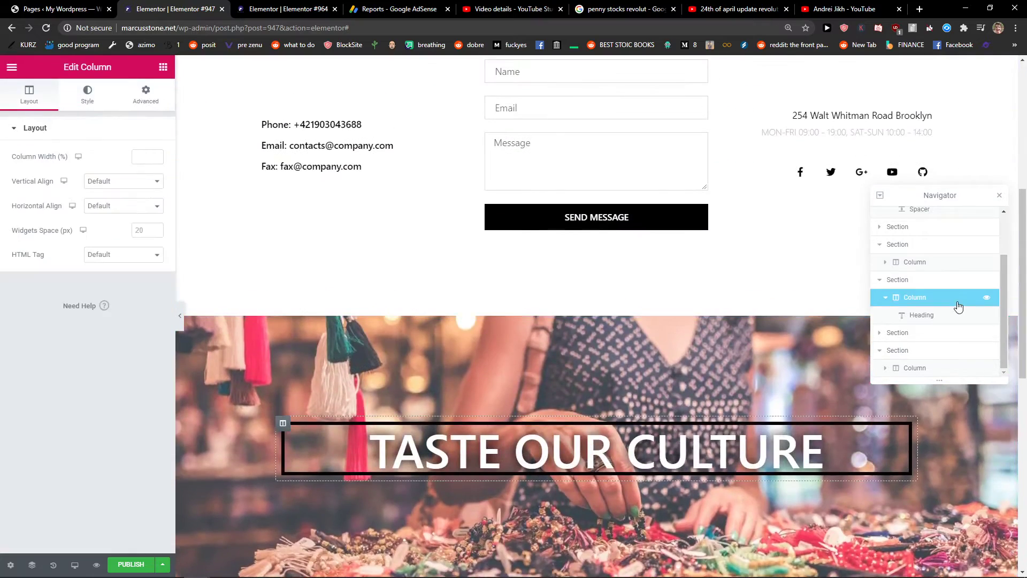
{"action": "left_click", "coordinate": [933, 318]}
{"action": "left_click", "coordinate": [928, 333]}
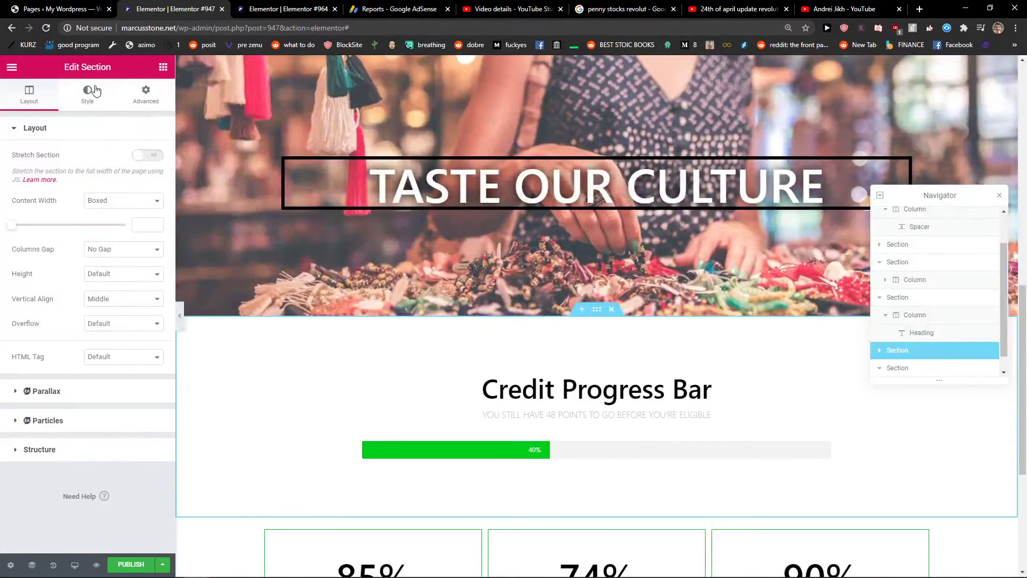
{"action": "left_click", "coordinate": [146, 94]}
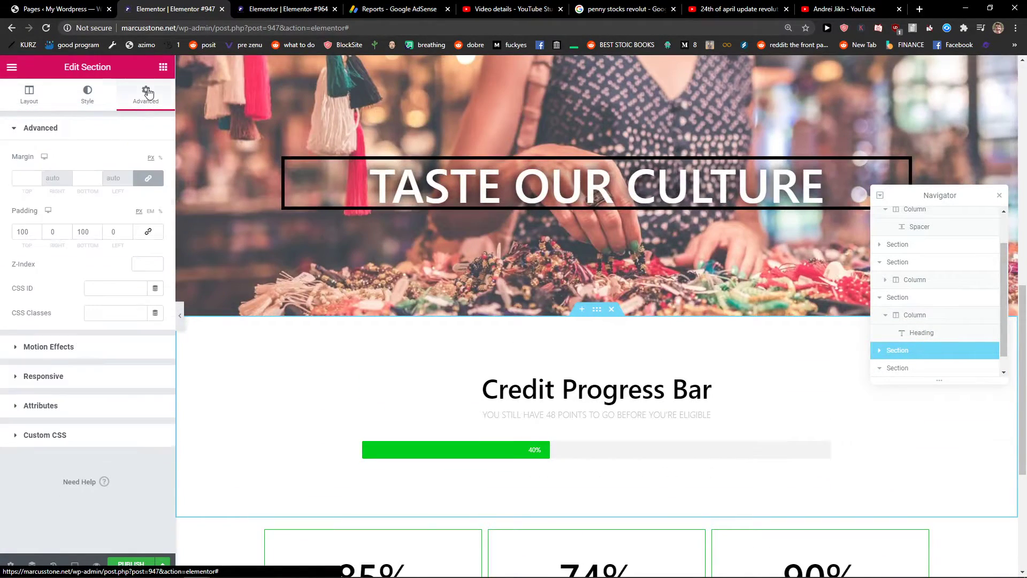
{"action": "left_click", "coordinate": [49, 231]}
{"action": "type", "text": "0"}
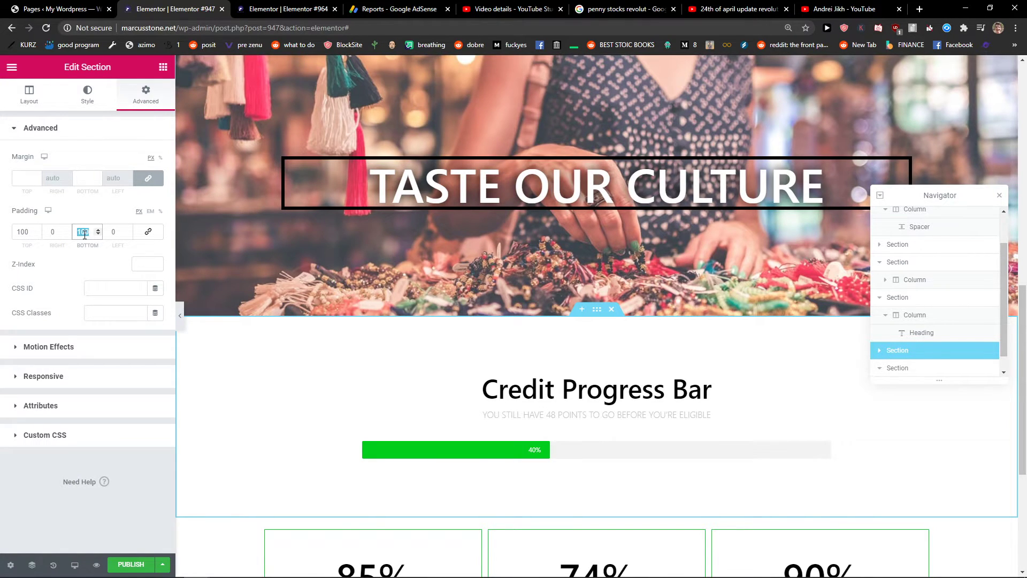
{"action": "type", "text": "0"}
{"action": "scroll", "coordinate": [514, 332], "scroll_direction": "down", "scroll_amount": 2}
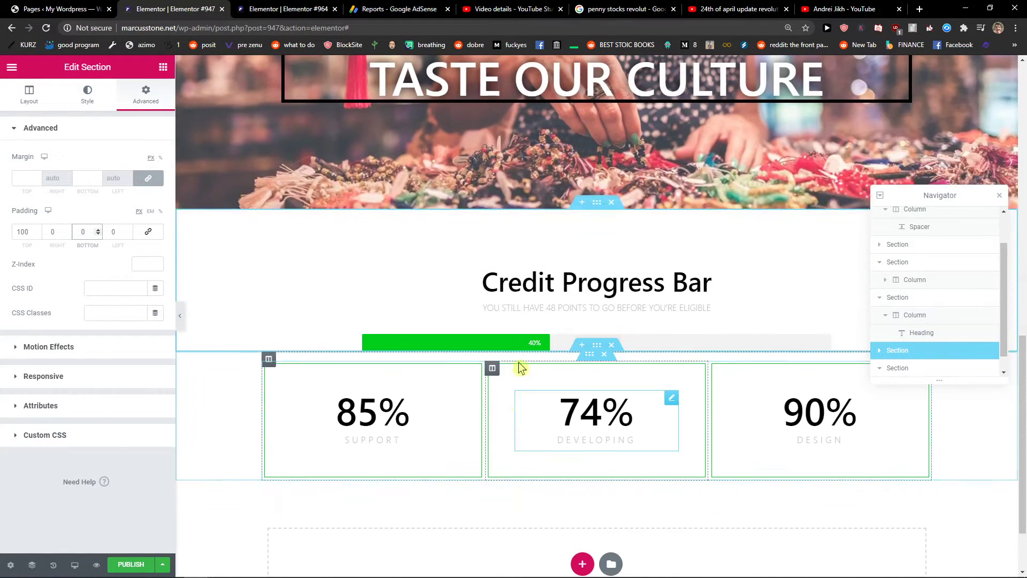
{"action": "type", "text": "1"}
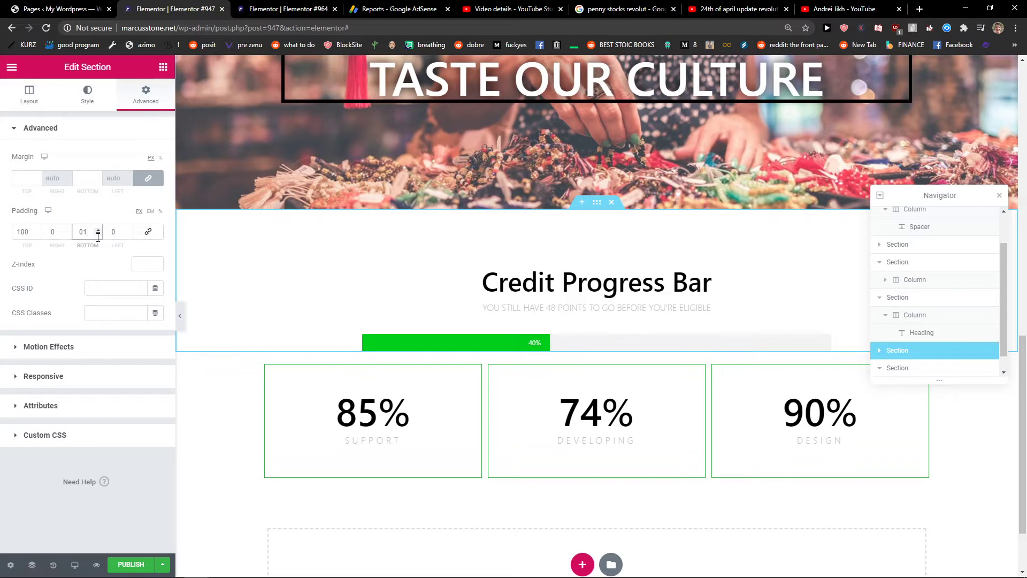
{"action": "type", "text": "1"}
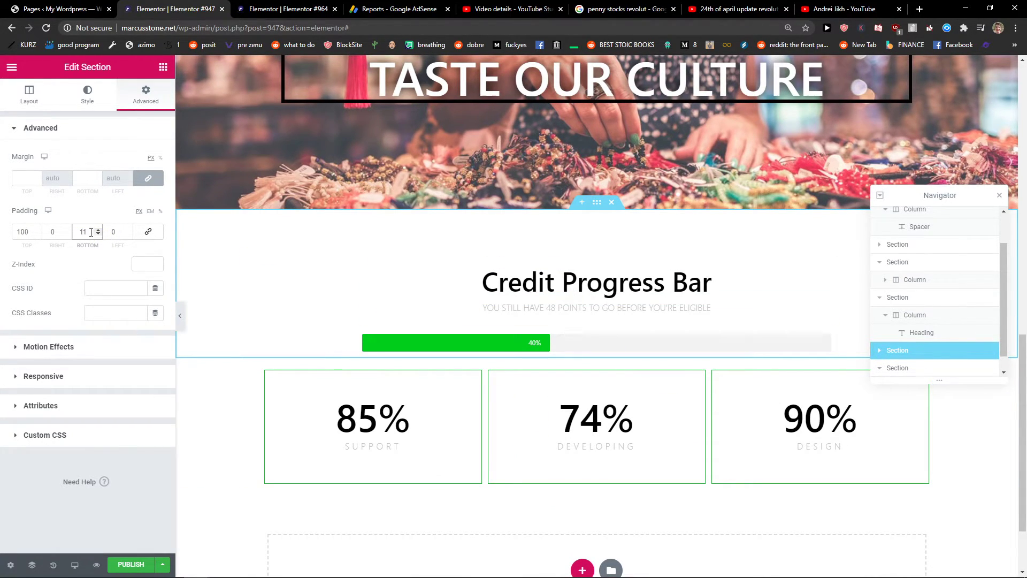
{"action": "type", "text": "20"}
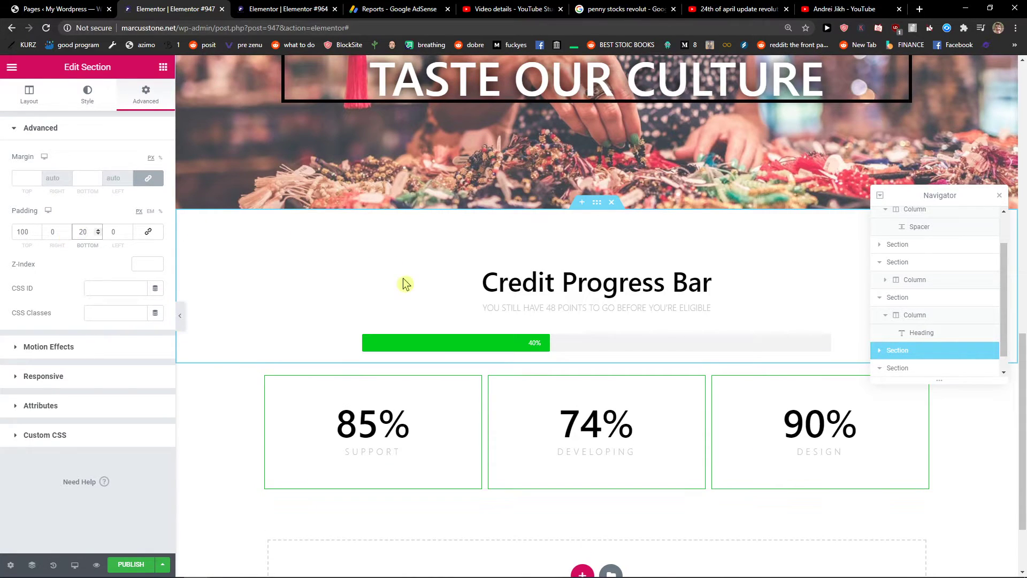
- Set the Credit Progress Bar to 66% and change its type to Warning
{"action": "left_click", "coordinate": [463, 338]}
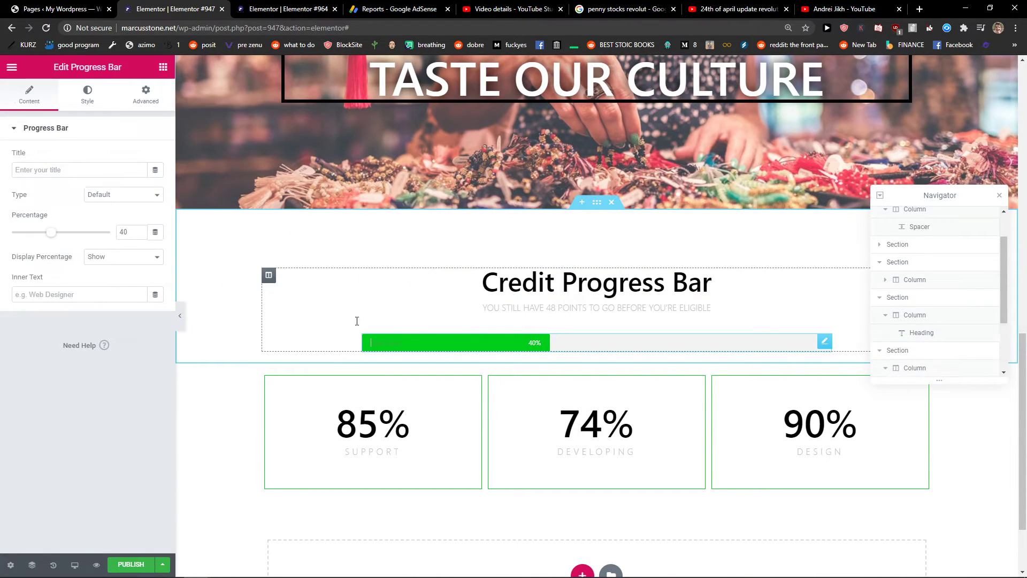
{"action": "left_click_drag", "start_coordinate": [52, 238], "coordinate": [75, 237]}
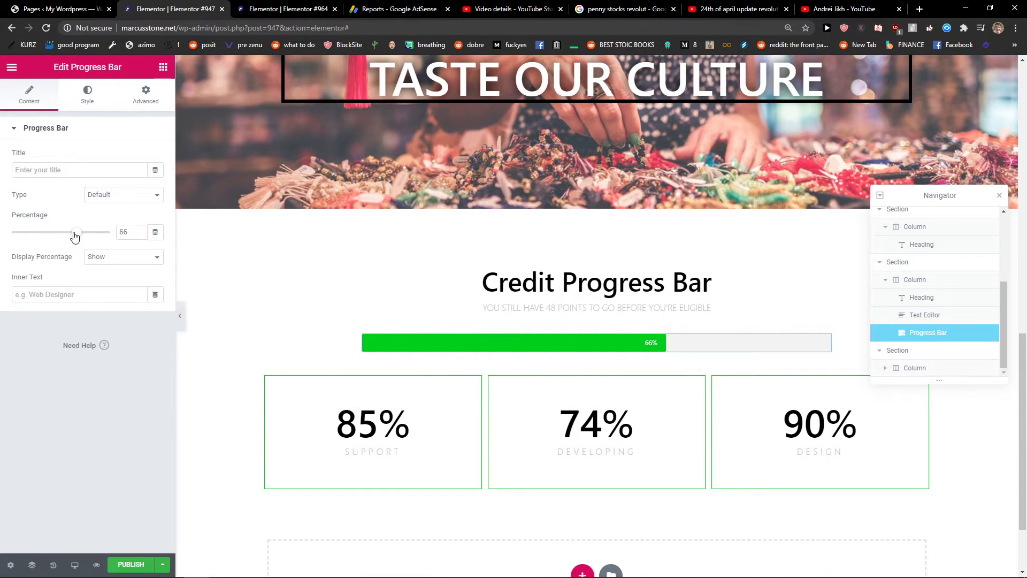
{"action": "left_click", "coordinate": [70, 163]}
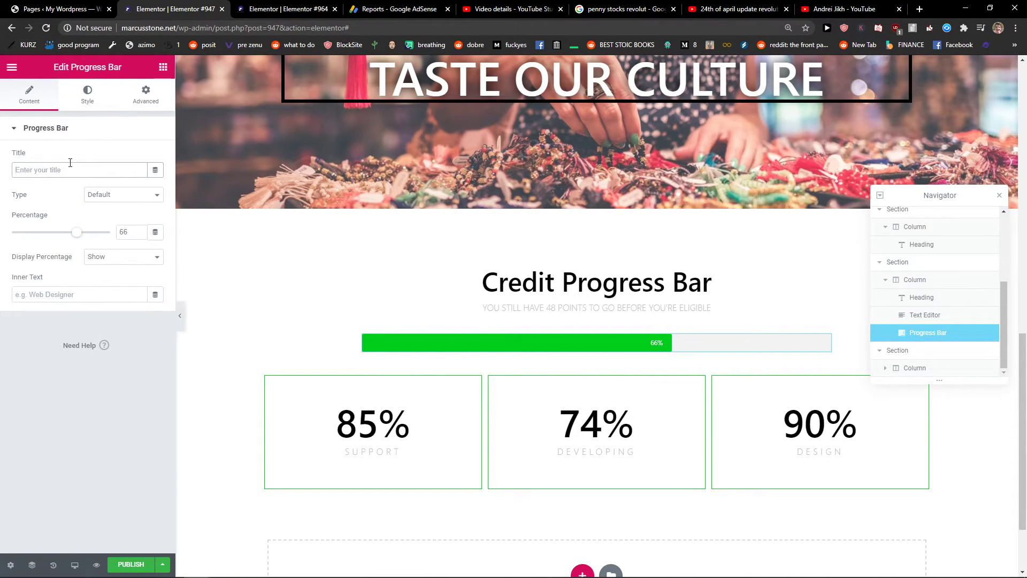
{"action": "type", "text": "Yesss"}
{"action": "key", "text": "BackSpace"}
{"action": "key", "text": "BackSpace"}
{"action": "key", "text": "BackSpace"}
{"action": "left_click", "coordinate": [117, 197]}
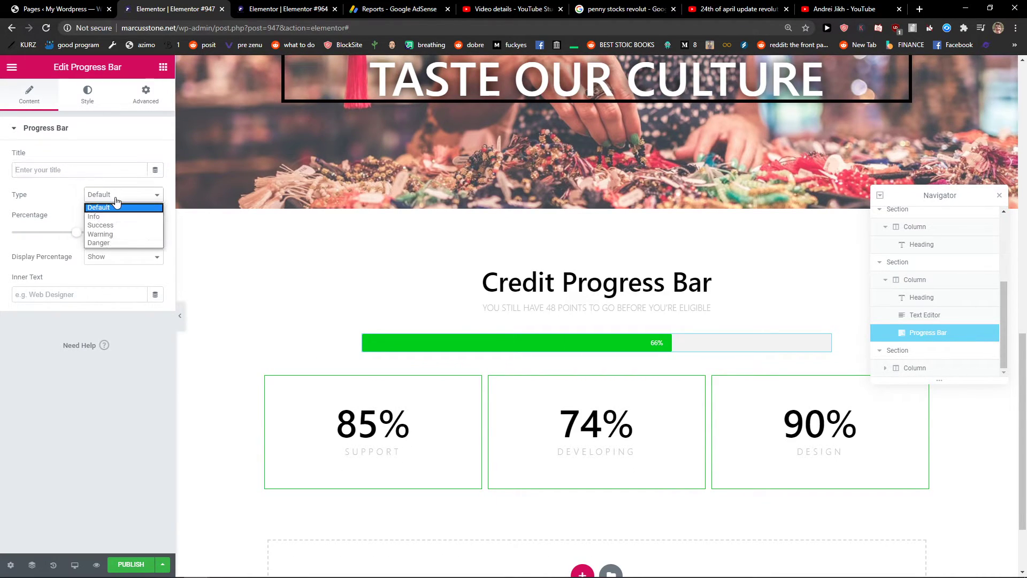
{"action": "left_click", "coordinate": [114, 227]}
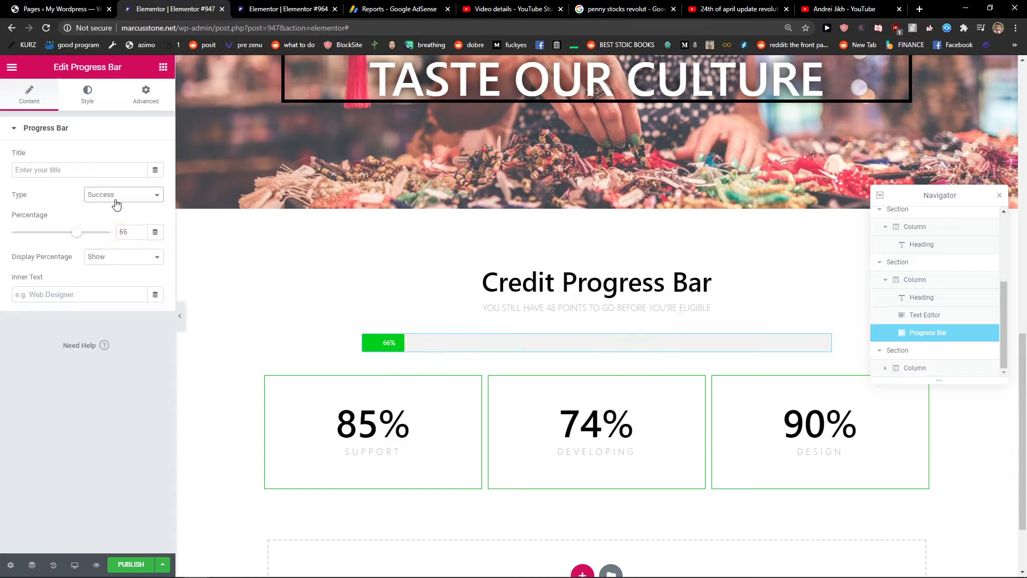
{"action": "left_click", "coordinate": [117, 197]}
{"action": "left_click", "coordinate": [115, 234]}
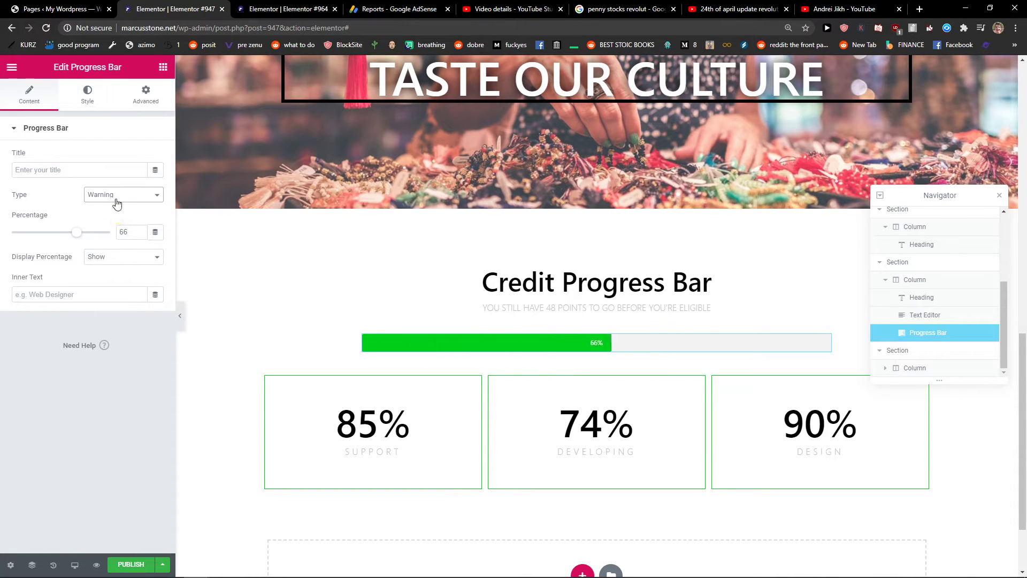
- Review the bar's style and title settings, then select the heading and the 85% Support counter
{"action": "left_click", "coordinate": [87, 96]}
{"action": "left_click", "coordinate": [42, 97]}
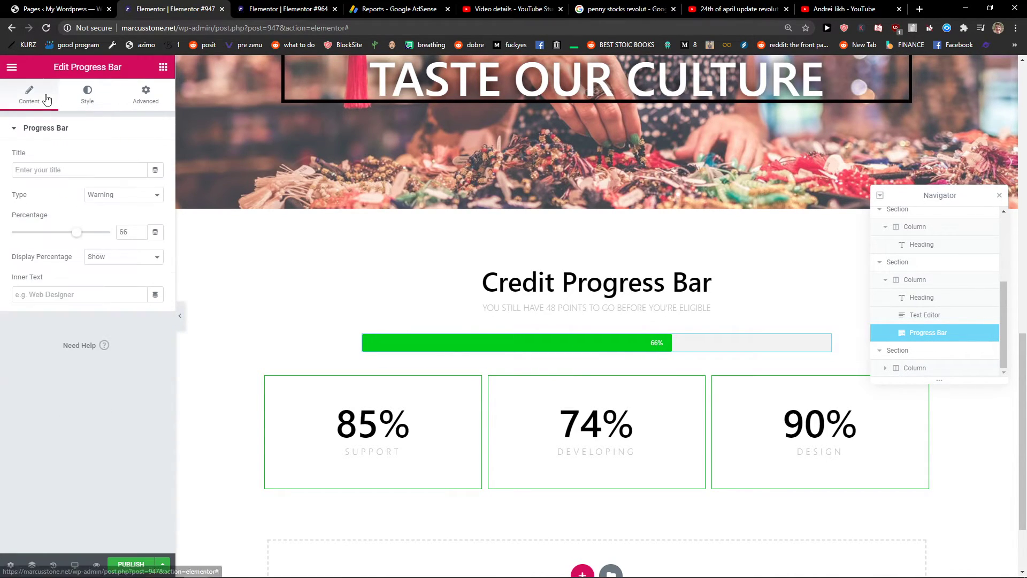
{"action": "left_click", "coordinate": [70, 170]}
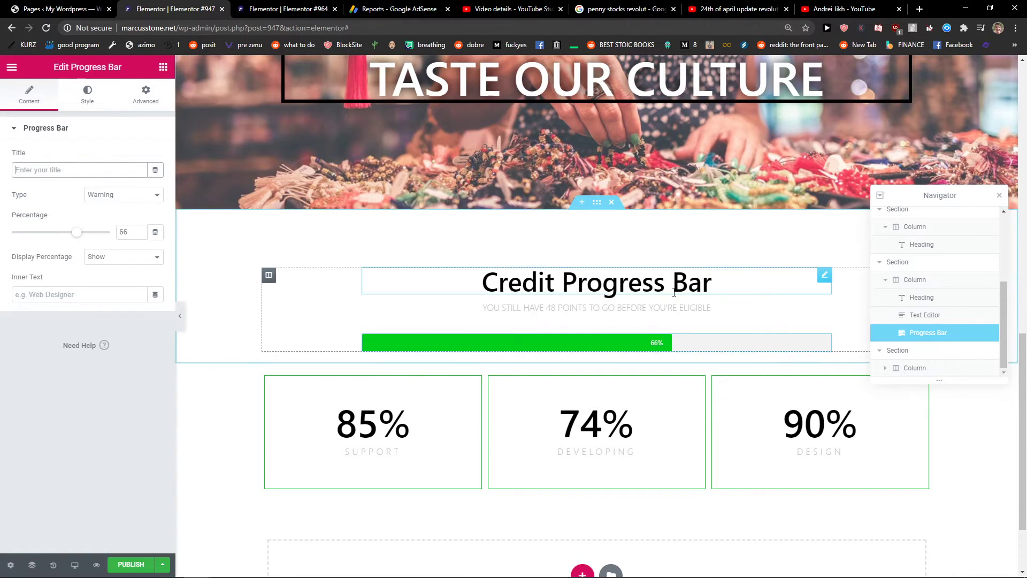
{"action": "left_click", "coordinate": [714, 283]}
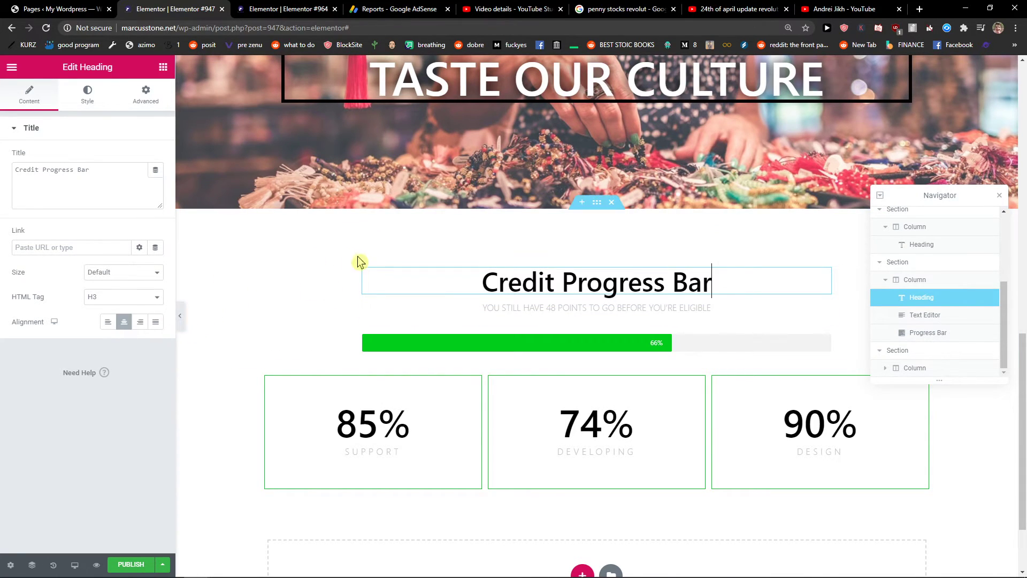
{"action": "left_click", "coordinate": [97, 100]}
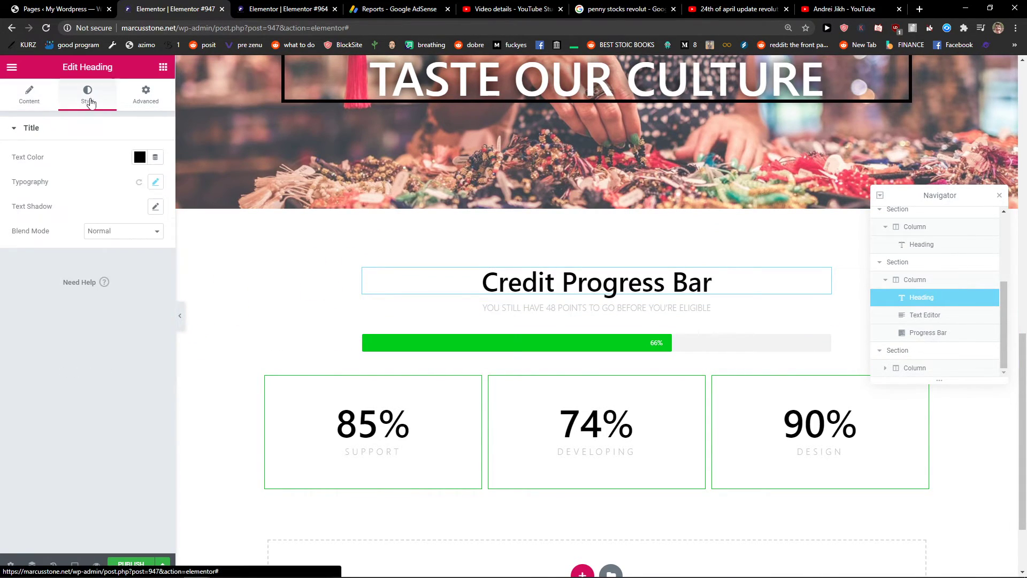
{"action": "left_click", "coordinate": [447, 407]}
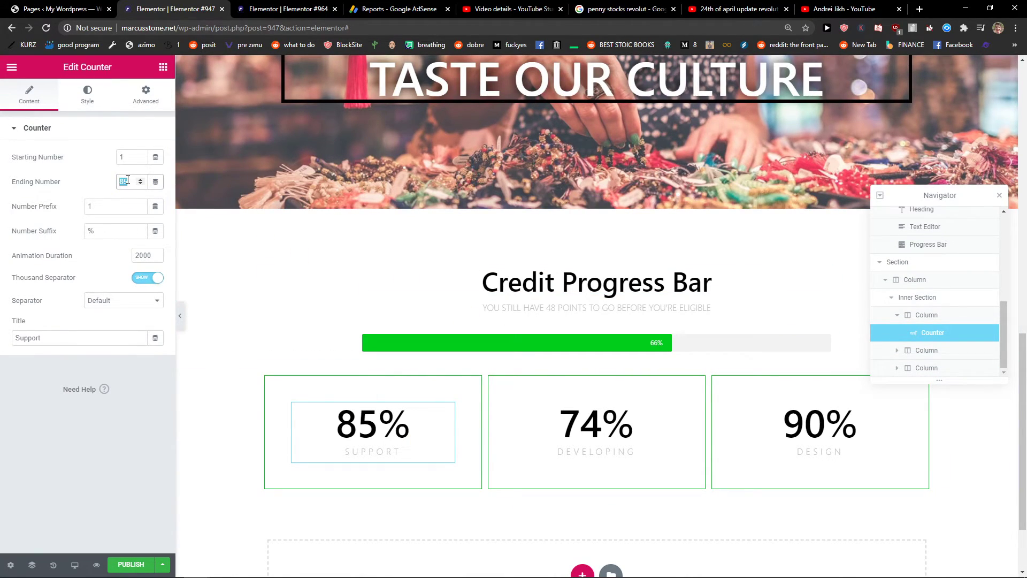
- Change the Support counter's ending number to 25 and check the Developing and Design counters
{"action": "type", "text": "25"}
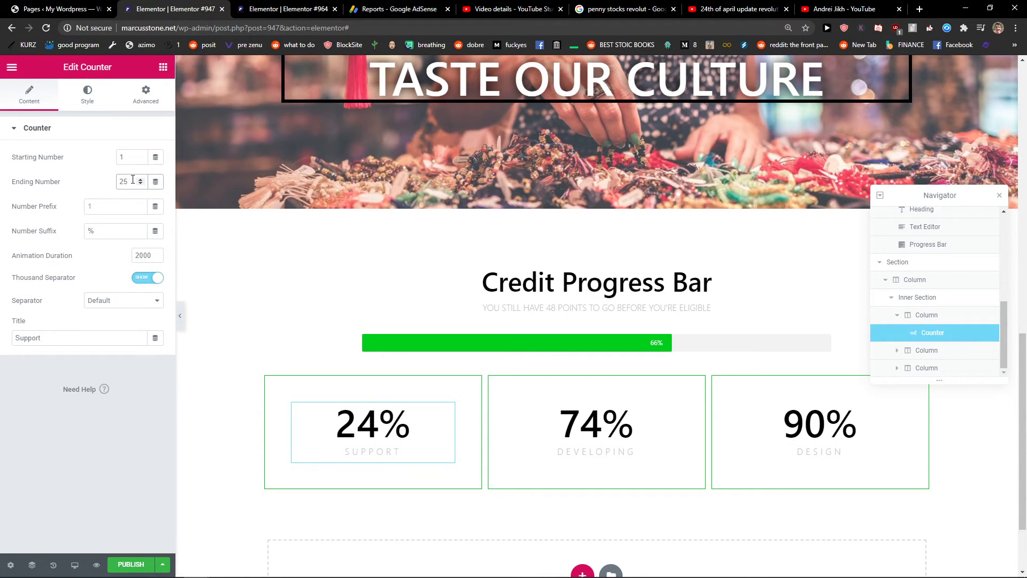
{"action": "scroll", "coordinate": [519, 381], "scroll_direction": "down", "scroll_amount": 2}
{"action": "left_click", "coordinate": [562, 353]}
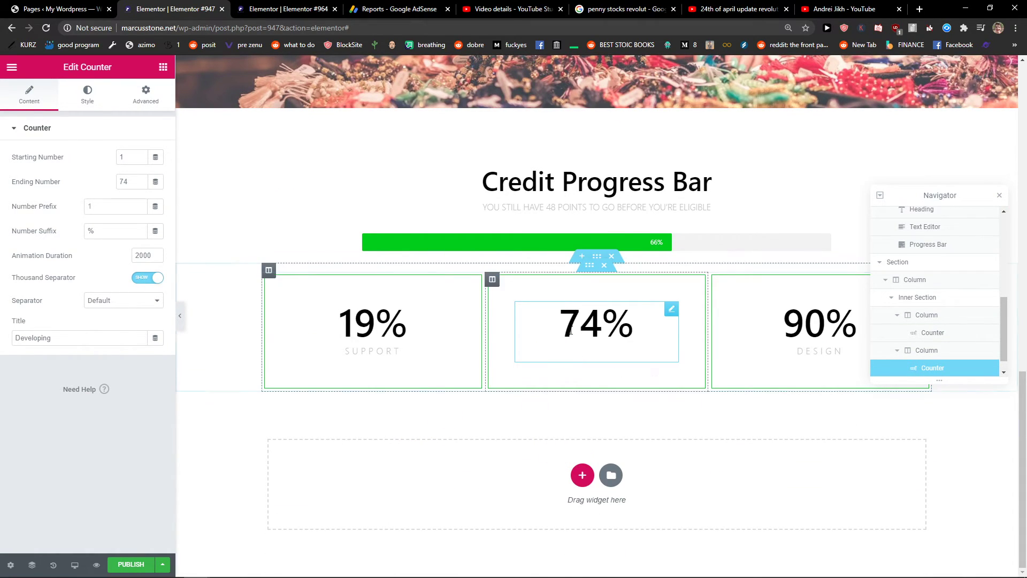
{"action": "left_click", "coordinate": [376, 323]}
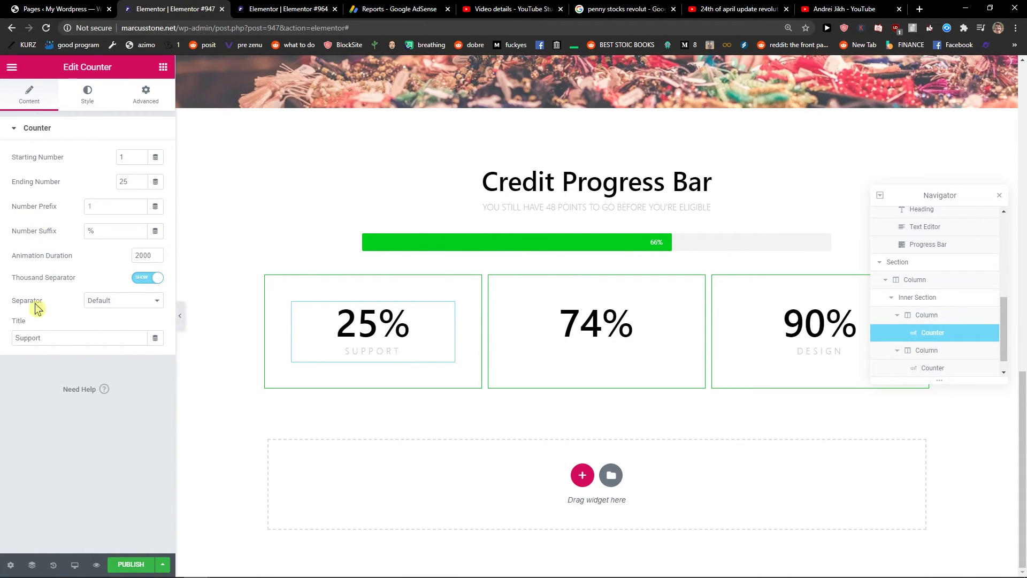
{"action": "left_click", "coordinate": [609, 304]}
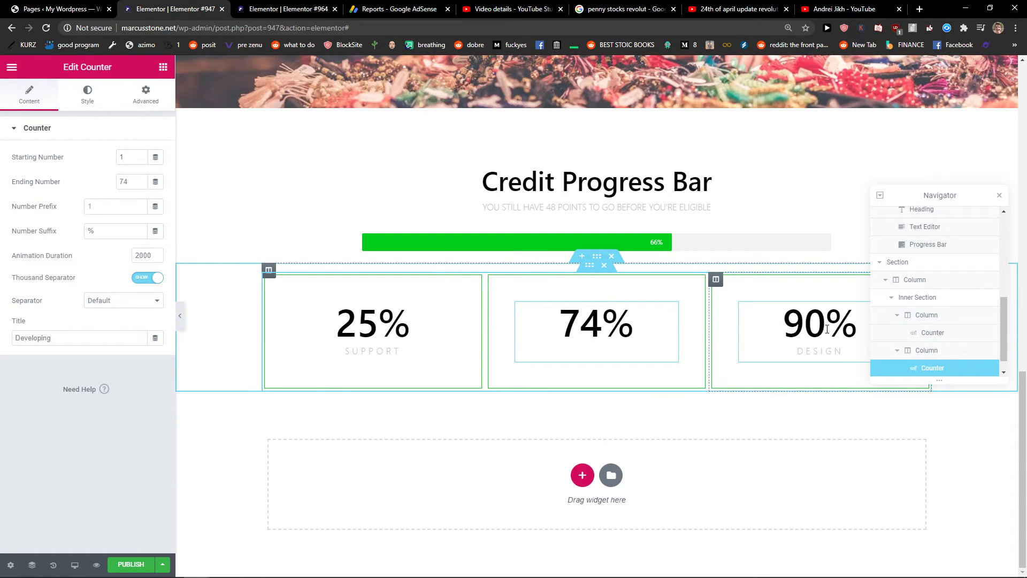
{"action": "left_click", "coordinate": [776, 329]}
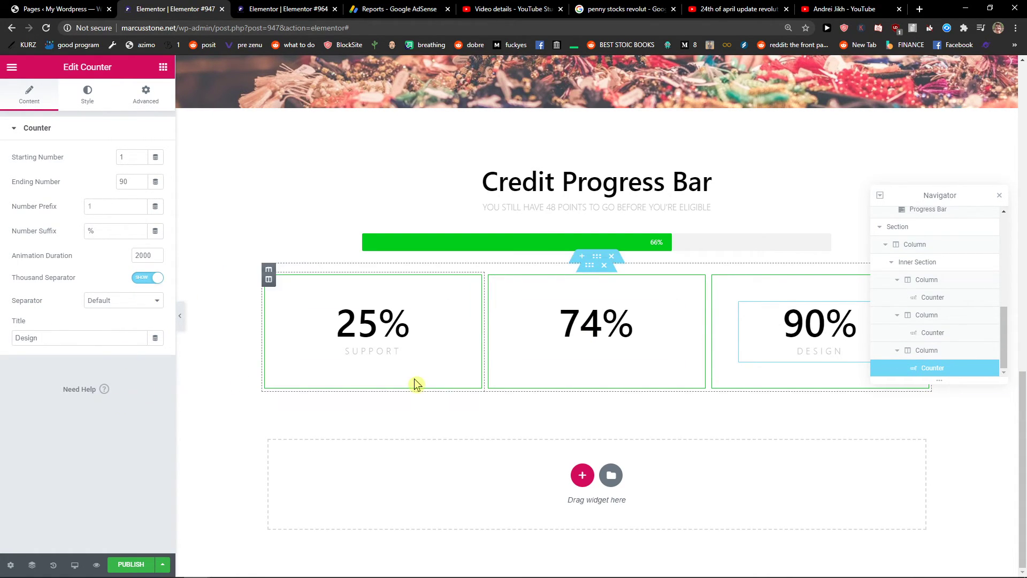
{"action": "scroll", "coordinate": [396, 406], "scroll_direction": "up", "scroll_amount": 4}
{"action": "scroll", "coordinate": [397, 406], "scroll_direction": "down", "scroll_amount": 4}
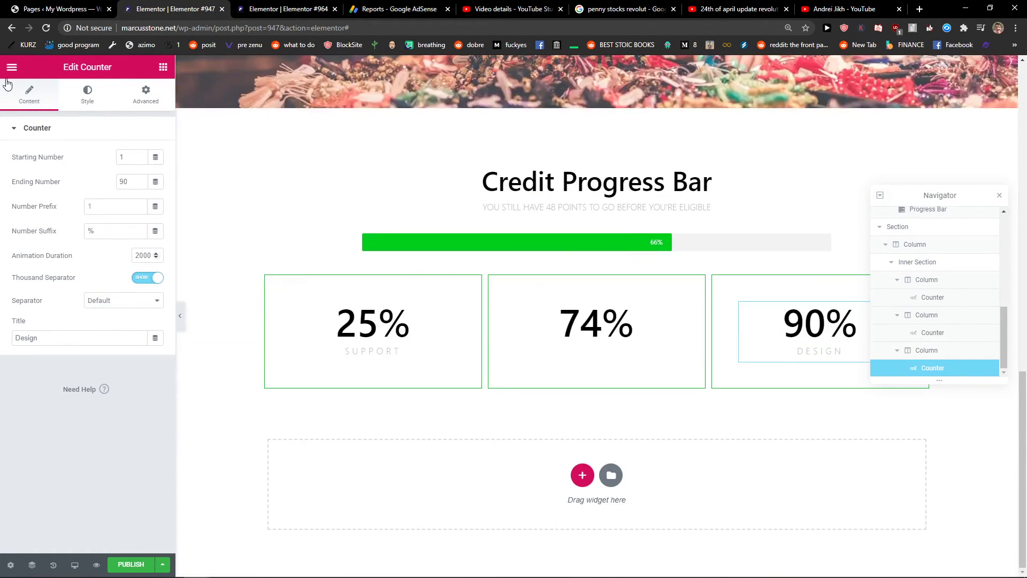
- Show the widgets panel and scroll its list down to the SITE section
{"action": "left_click", "coordinate": [163, 66]}
{"action": "scroll", "coordinate": [71, 291], "scroll_direction": "down", "scroll_amount": 10}
{"action": "scroll", "coordinate": [61, 397], "scroll_direction": "down", "scroll_amount": 10}
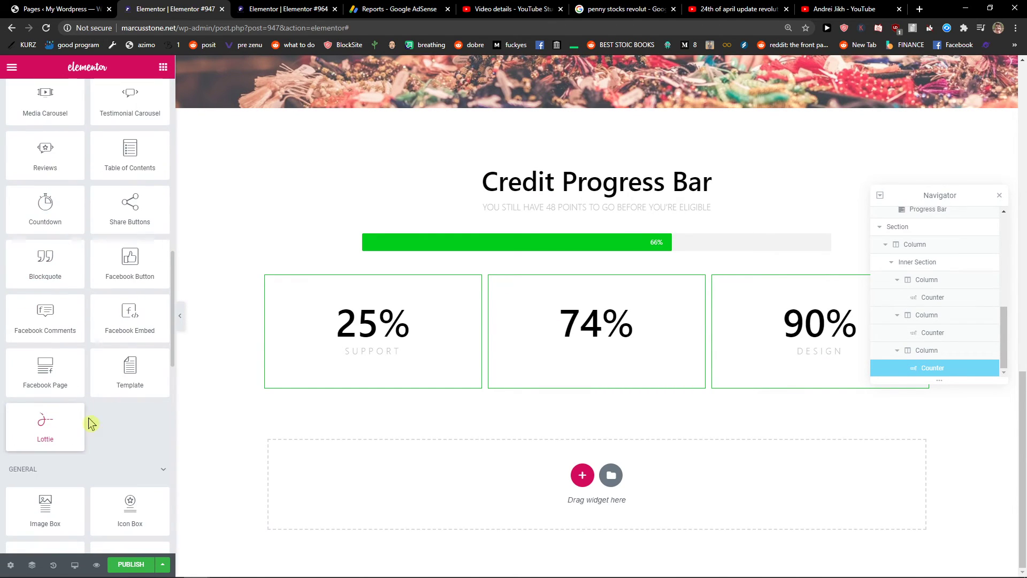
{"action": "scroll", "coordinate": [93, 420], "scroll_direction": "down", "scroll_amount": 2}
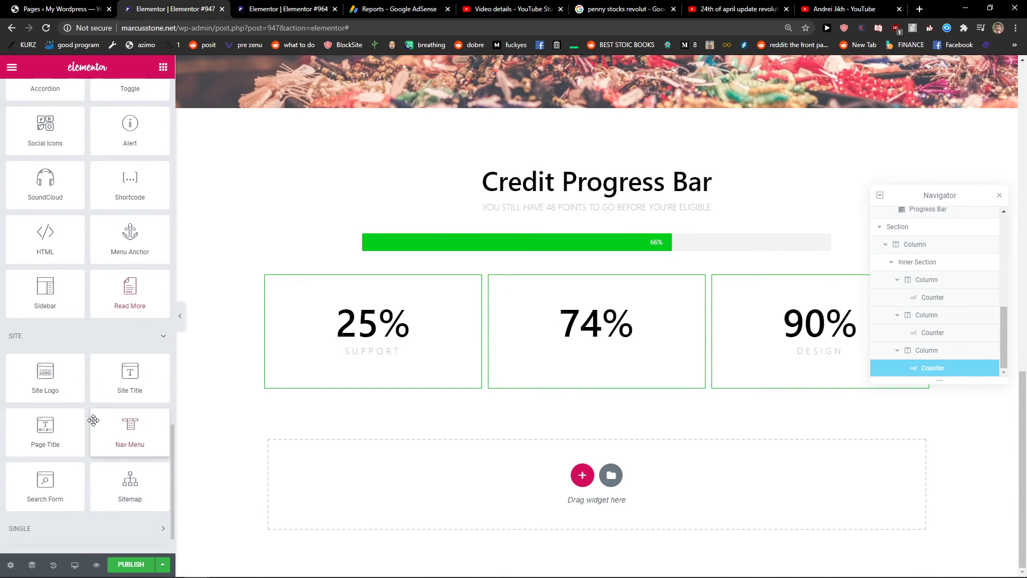